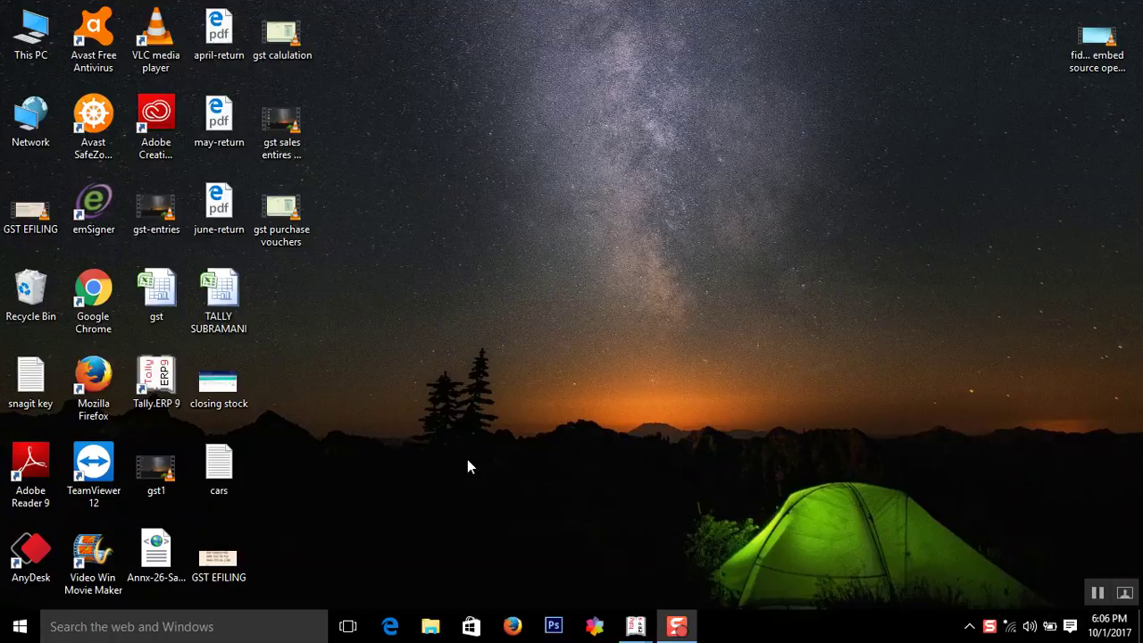
- Bring the Tally Group Summary report window to the front
{"action": "mouse_move", "coordinate": [626, 619]}
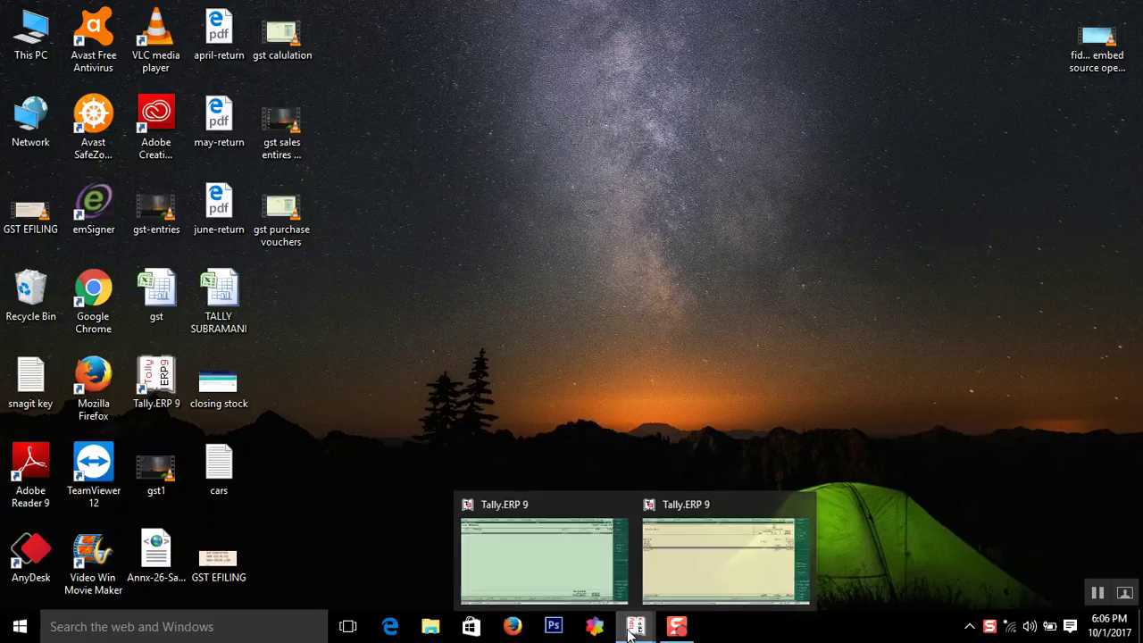
{"action": "left_click", "coordinate": [628, 627]}
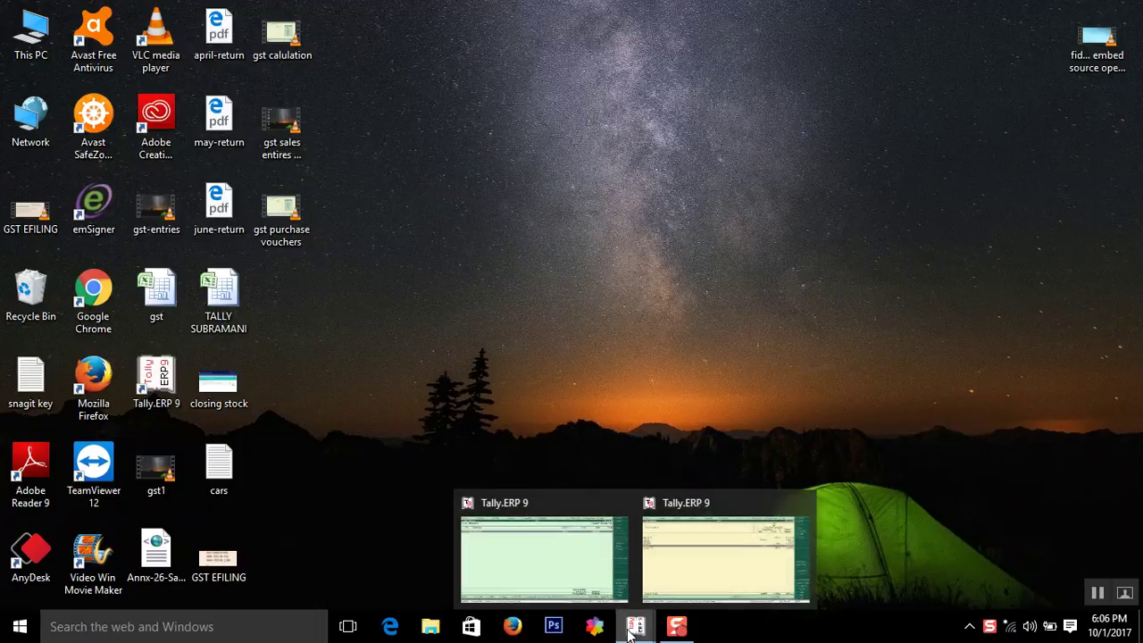
{"action": "left_click", "coordinate": [706, 576]}
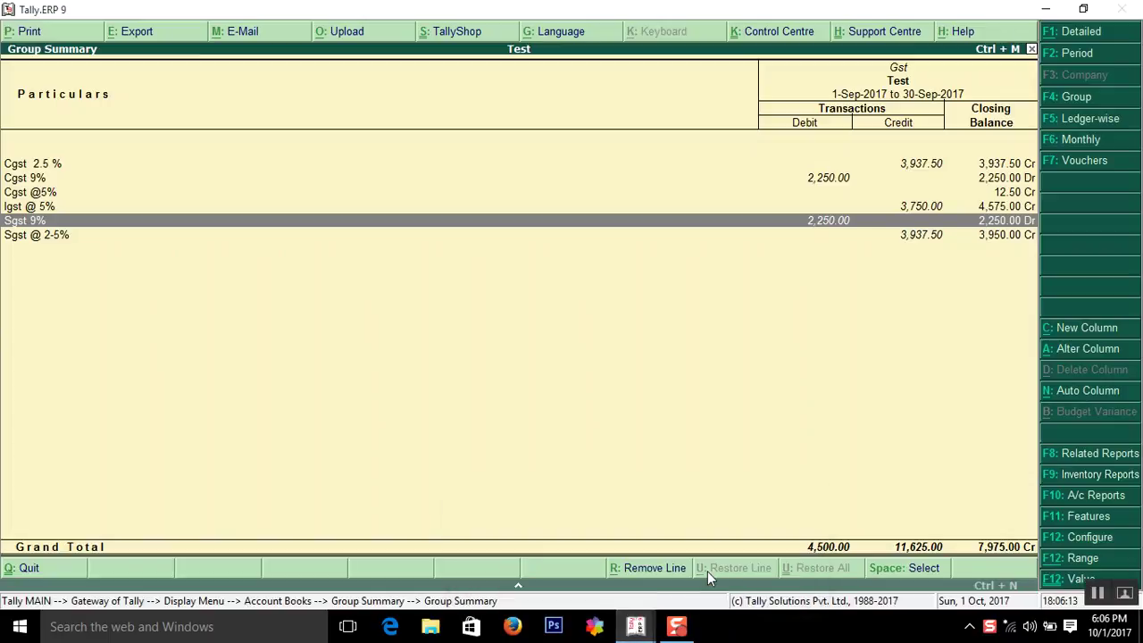
- Leave Group Summary for the Gateway of Tally and open Accounting Voucher Creation
{"action": "key", "text": "Escape"}
{"action": "key", "text": "Escape"}
{"action": "key", "text": "Escape"}
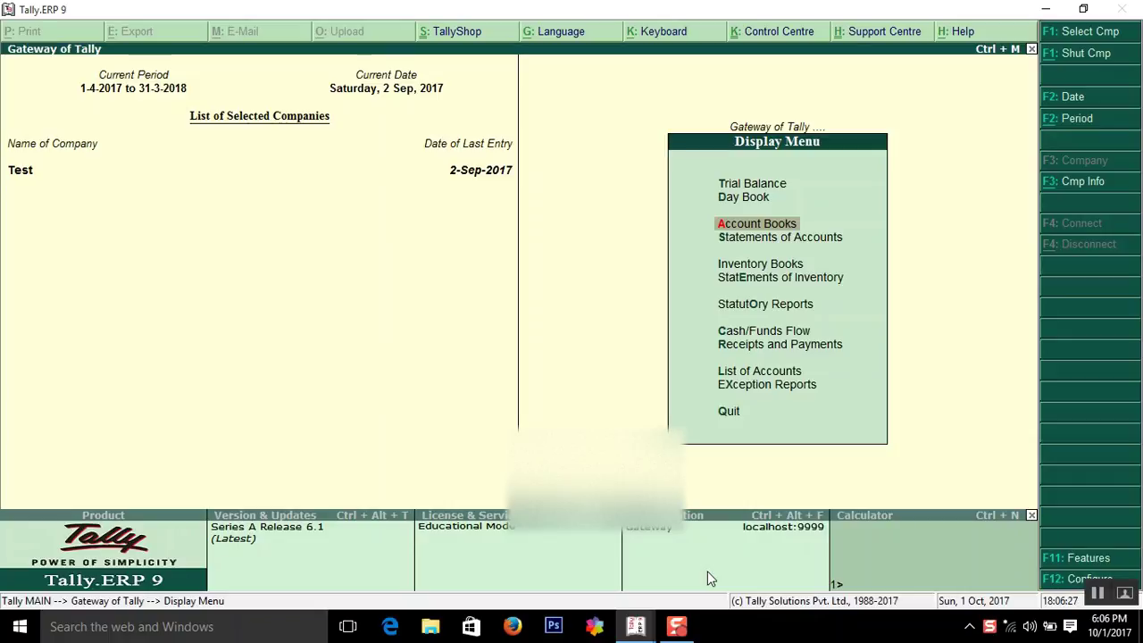
{"action": "key", "text": "Escape"}
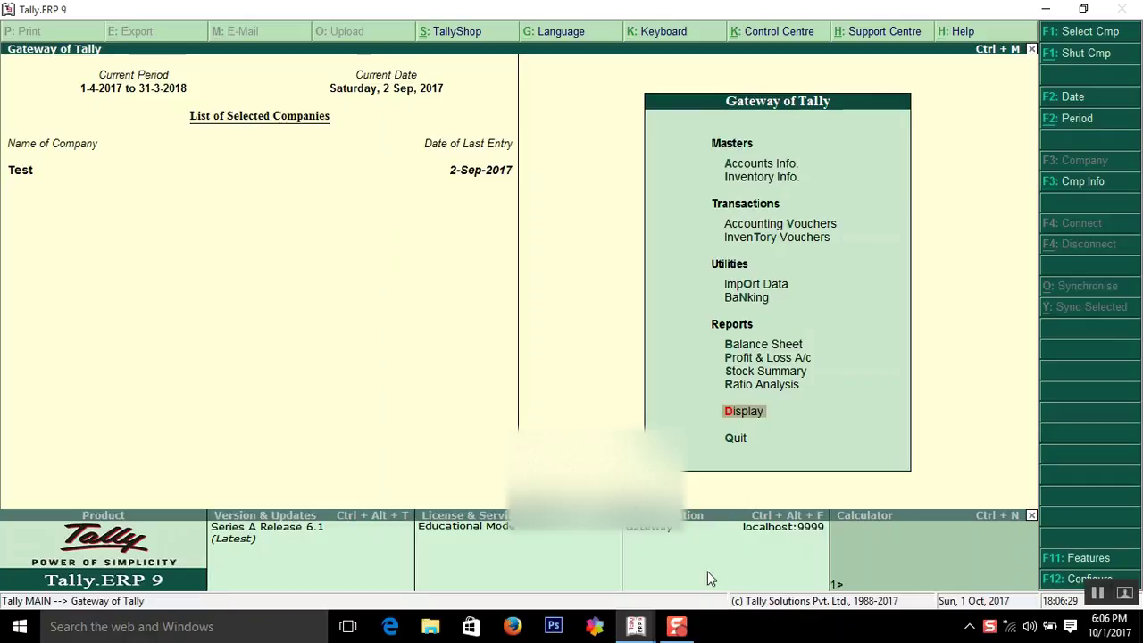
{"action": "key", "text": "Up"}
{"action": "key", "text": "Up"}
{"action": "key", "text": "Up"}
{"action": "key", "text": "Up"}
{"action": "key", "text": "Up"}
{"action": "key", "text": "Up"}
{"action": "key", "text": "Up"}
{"action": "key", "text": "Up"}
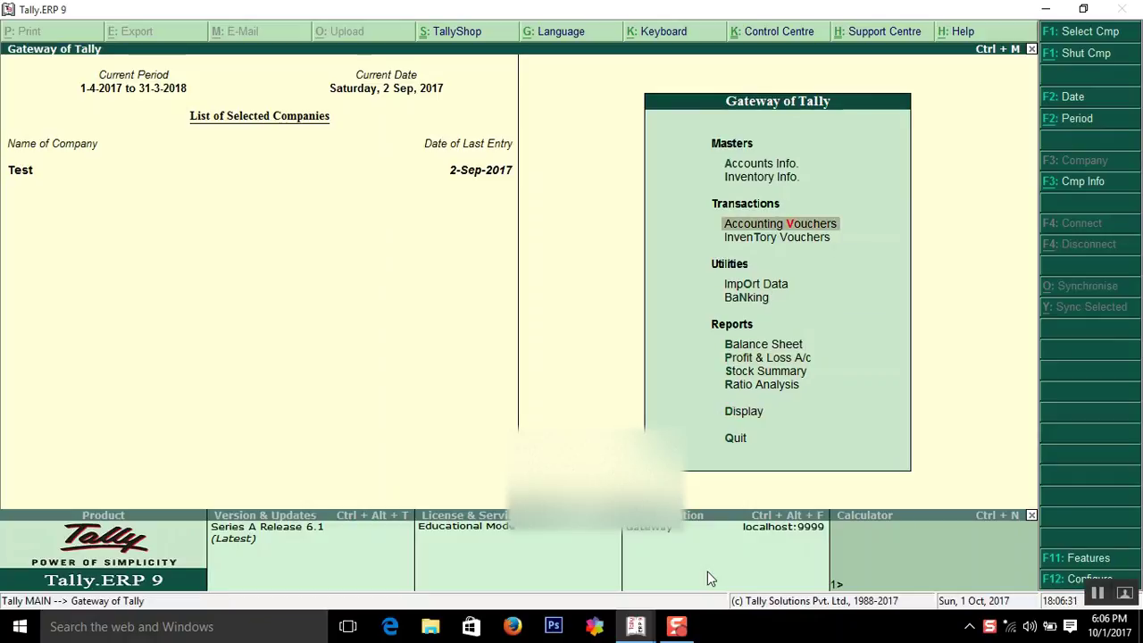
{"action": "key", "text": "Return"}
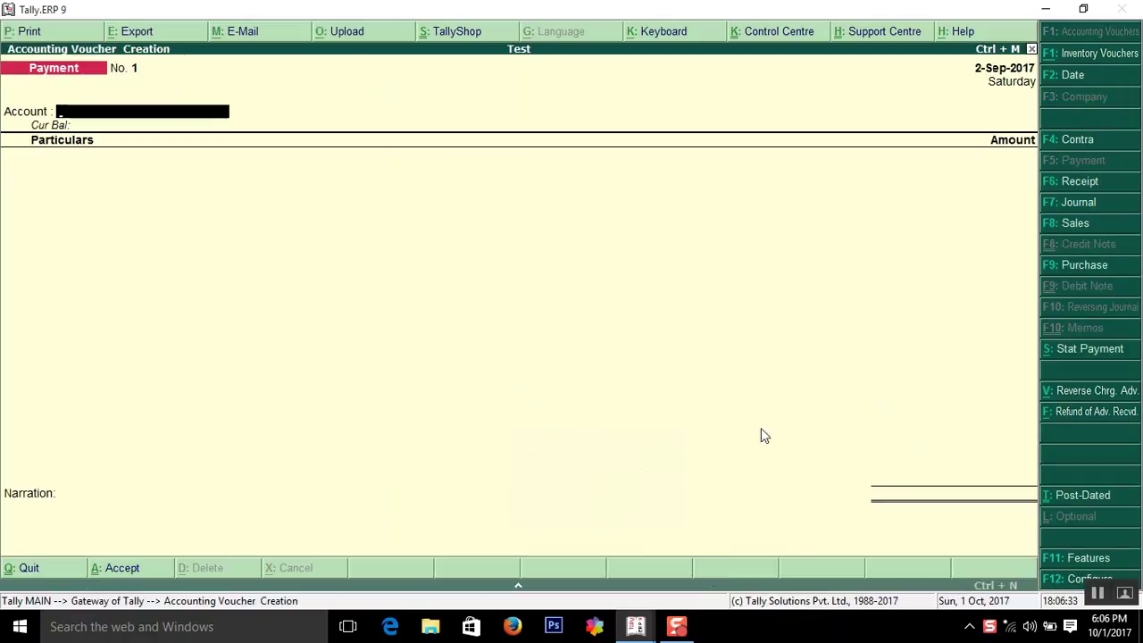
- Create Journal voucher No. 2 dated 1-Oct-2017, debiting Office Rent 50,000
{"action": "left_click", "coordinate": [1076, 203]}
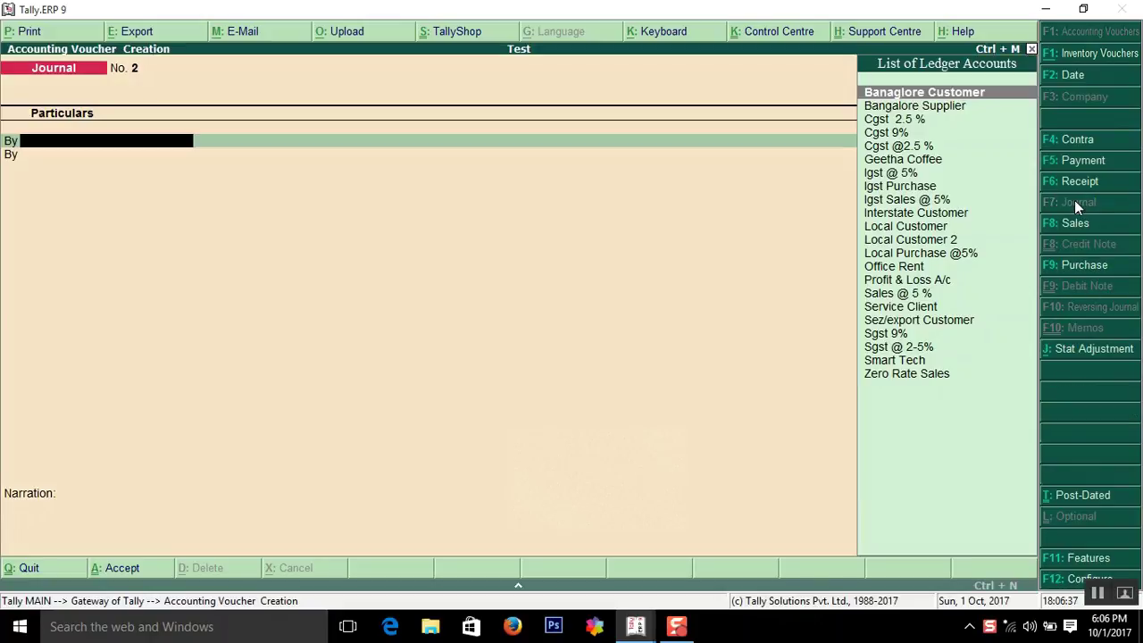
{"action": "type", "text": "Offi"}
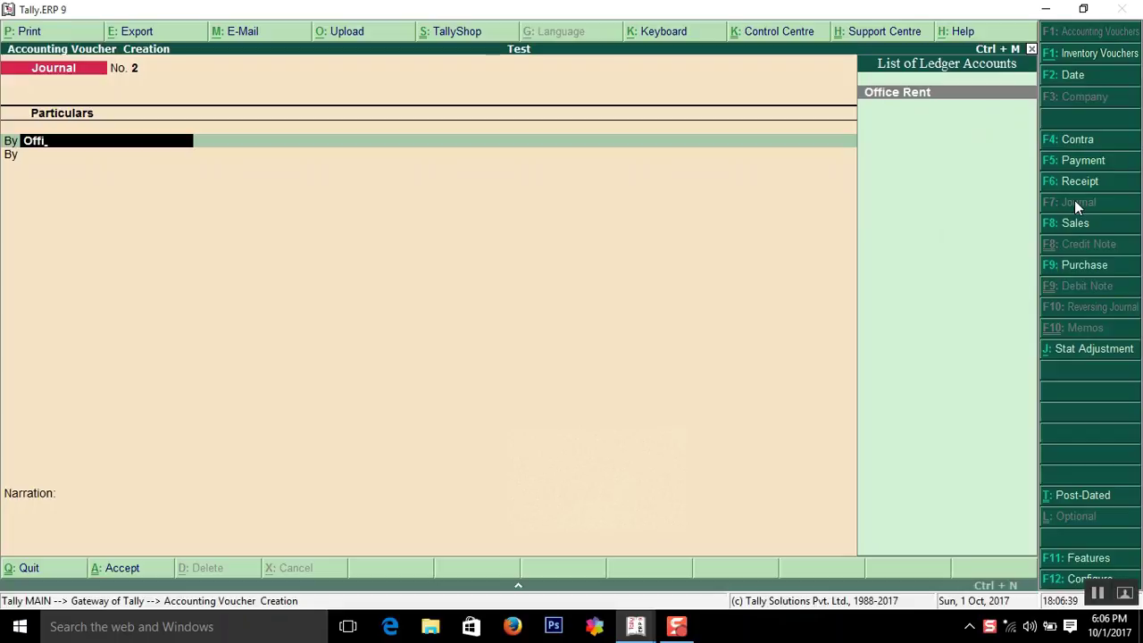
{"action": "key", "text": "Return"}
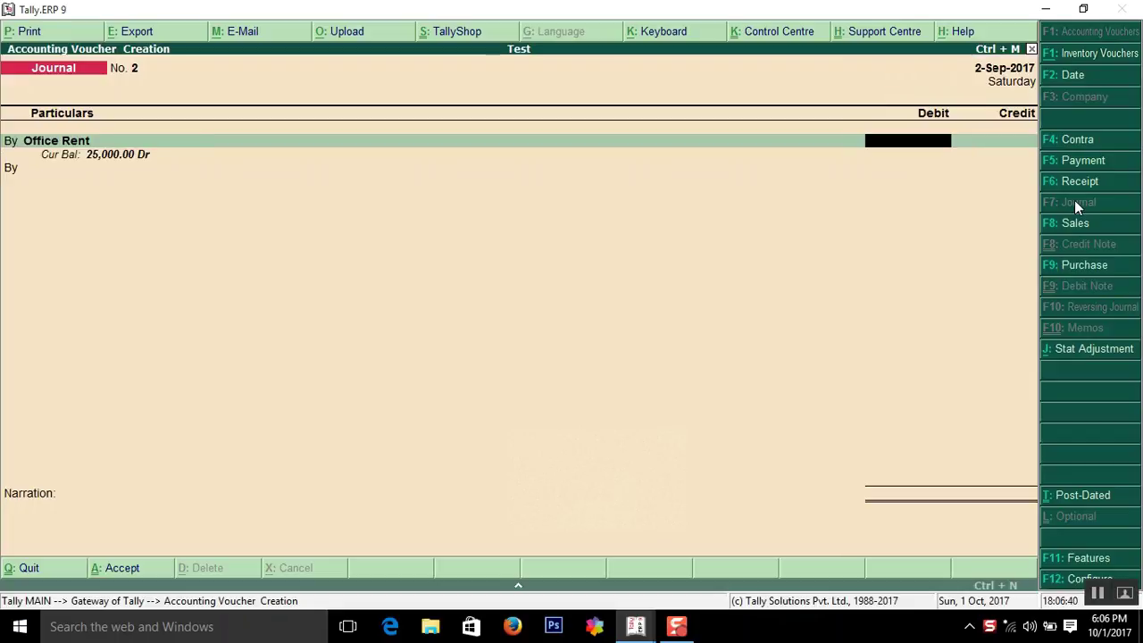
{"action": "left_click", "coordinate": [1071, 77]}
{"action": "type", "text": "1-1"}
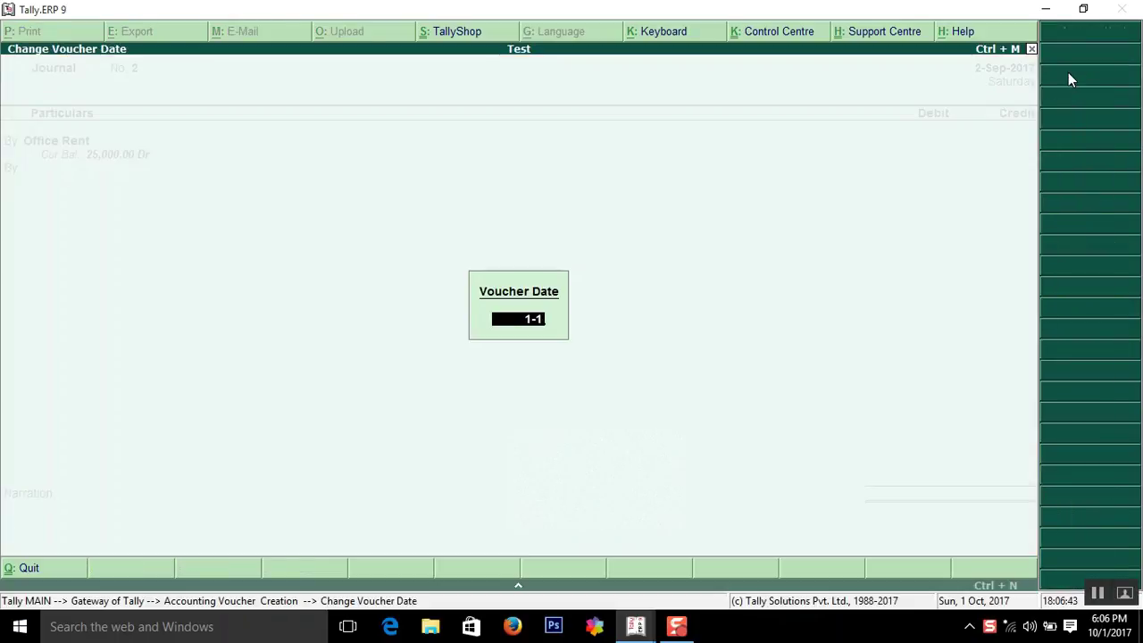
{"action": "type", "text": "0"}
{"action": "key", "text": "Return"}
{"action": "key", "text": "Return"}
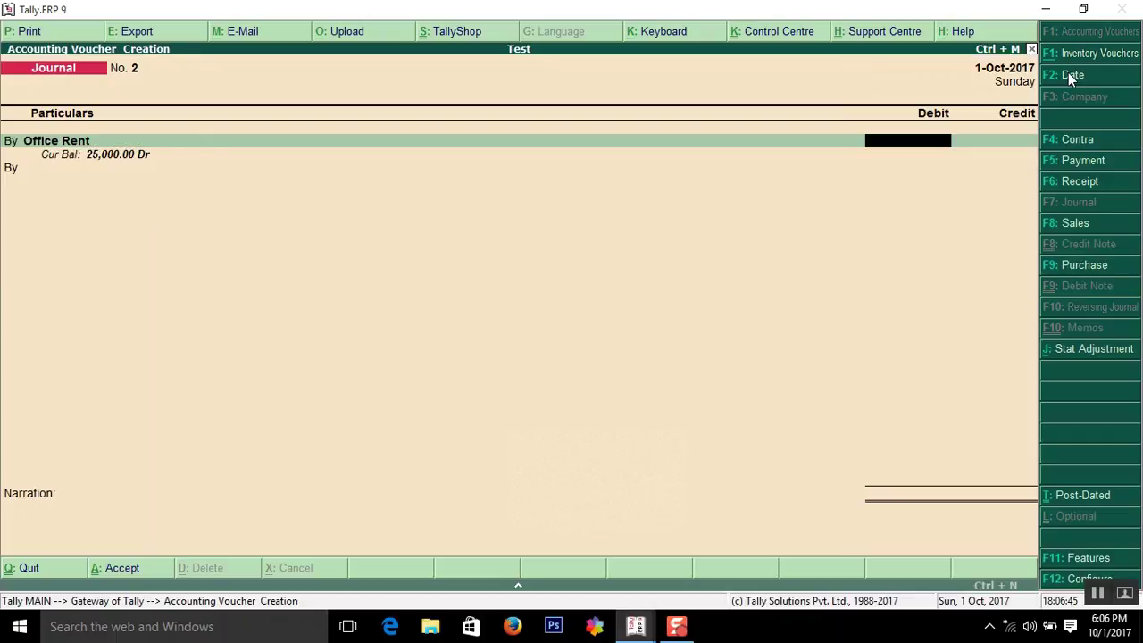
{"action": "type", "text": "50,000"}
{"action": "key", "text": "Return"}
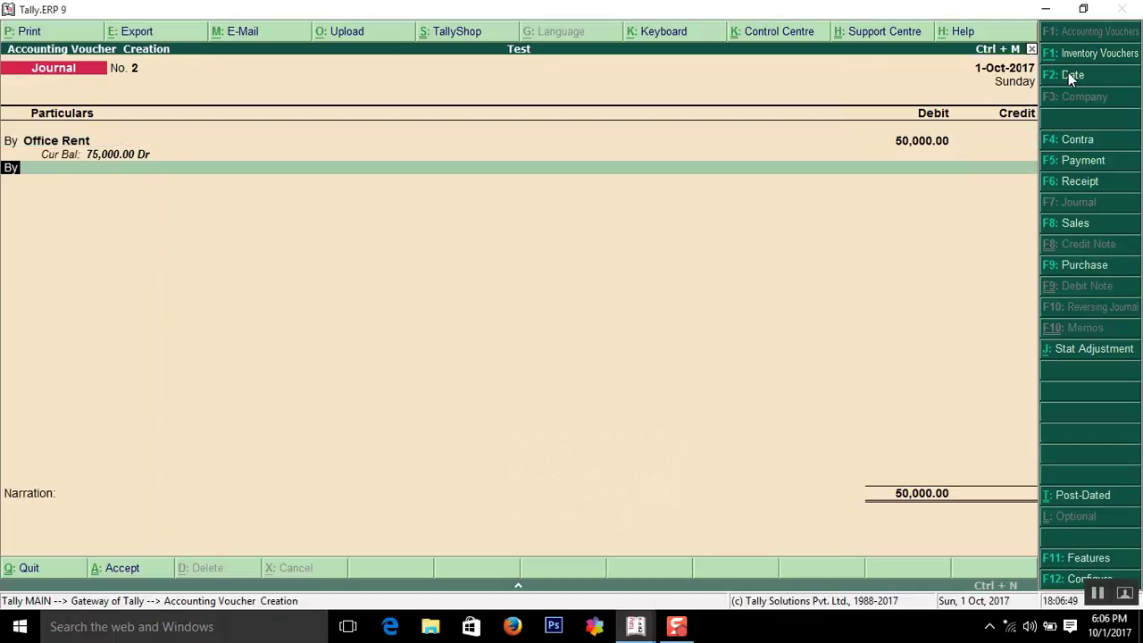
{"action": "key", "text": "BackSpace"}
{"action": "key", "text": "BackSpace"}
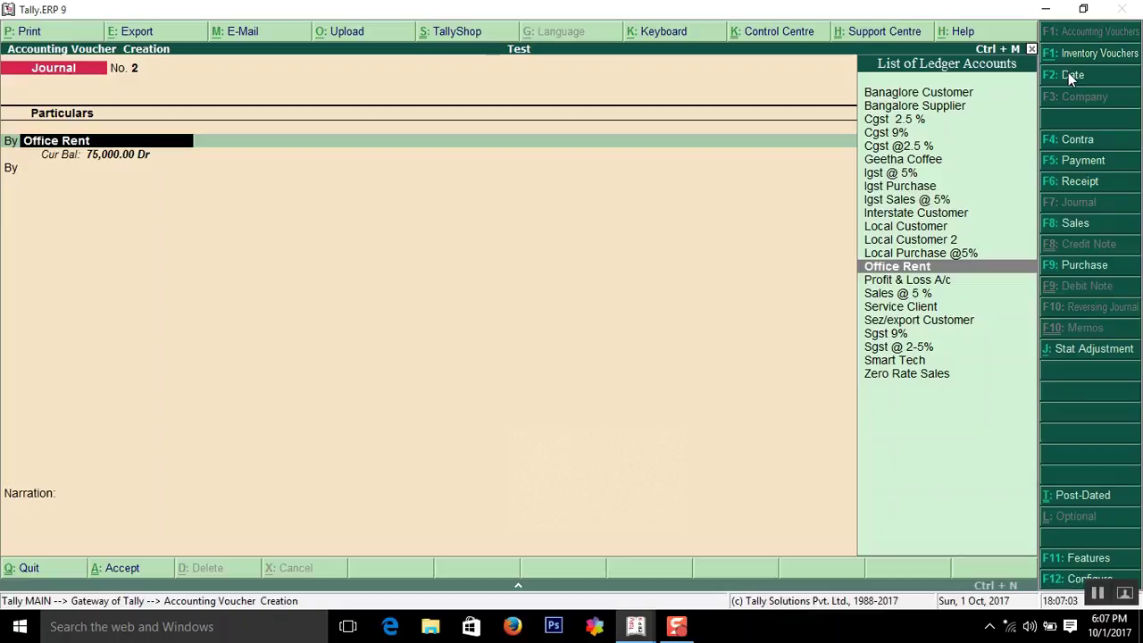
- Alter the Office Rent ledger under Indirect Expenses and turn Set/alter GST Details to Yes
{"action": "key", "text": "ctrl+Return"}
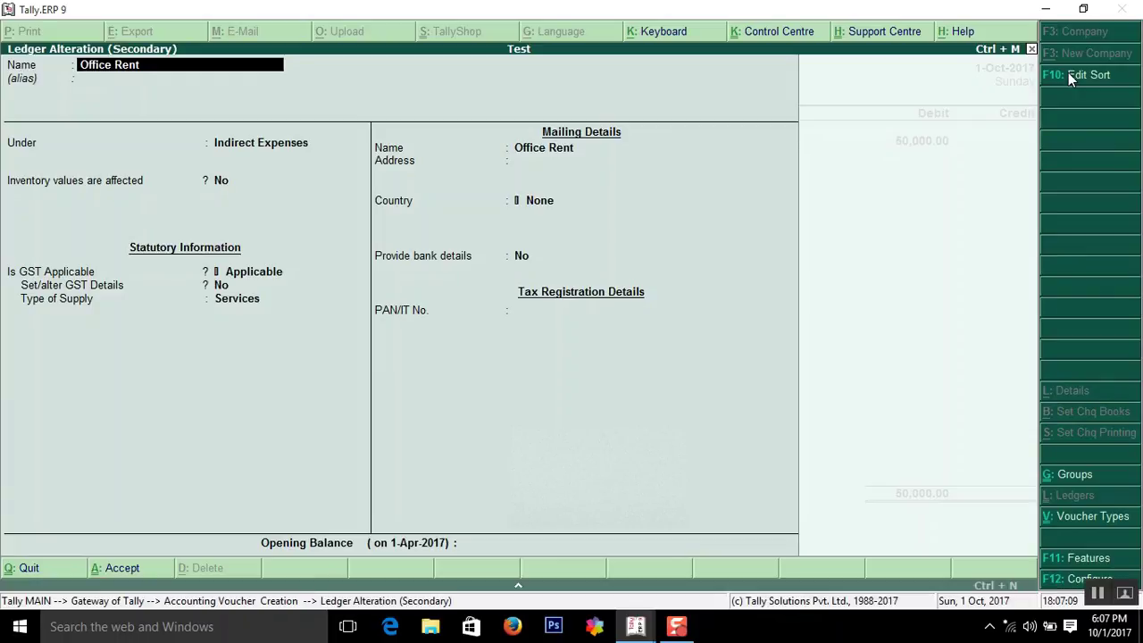
{"action": "key", "text": "Return"}
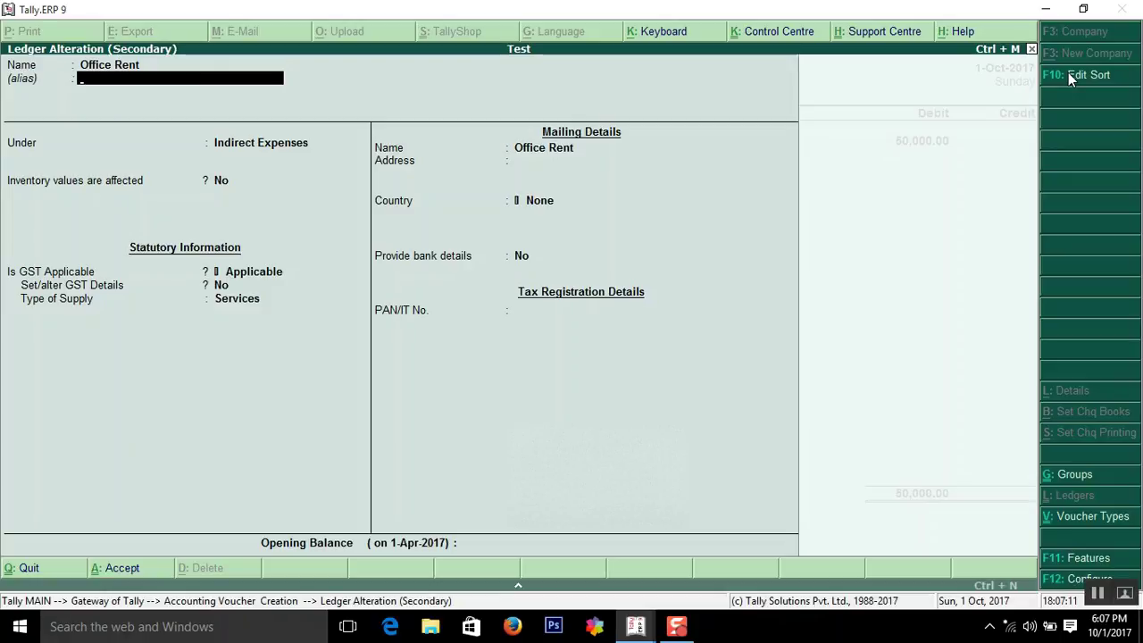
{"action": "key", "text": "Up"}
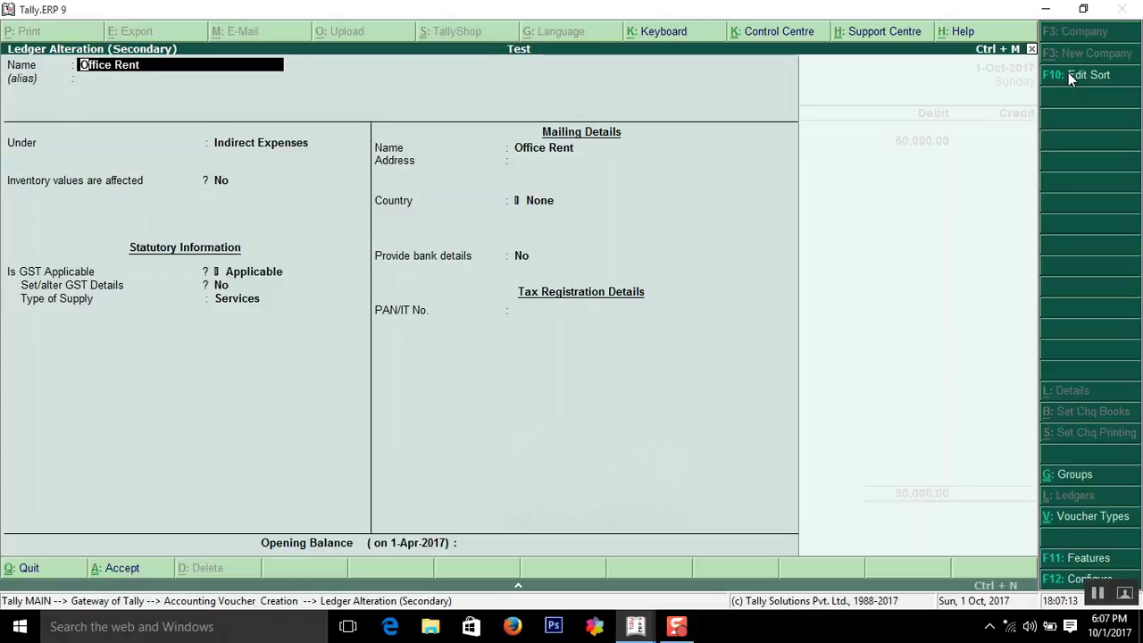
{"action": "key", "text": "Return"}
{"action": "key", "text": "Return"}
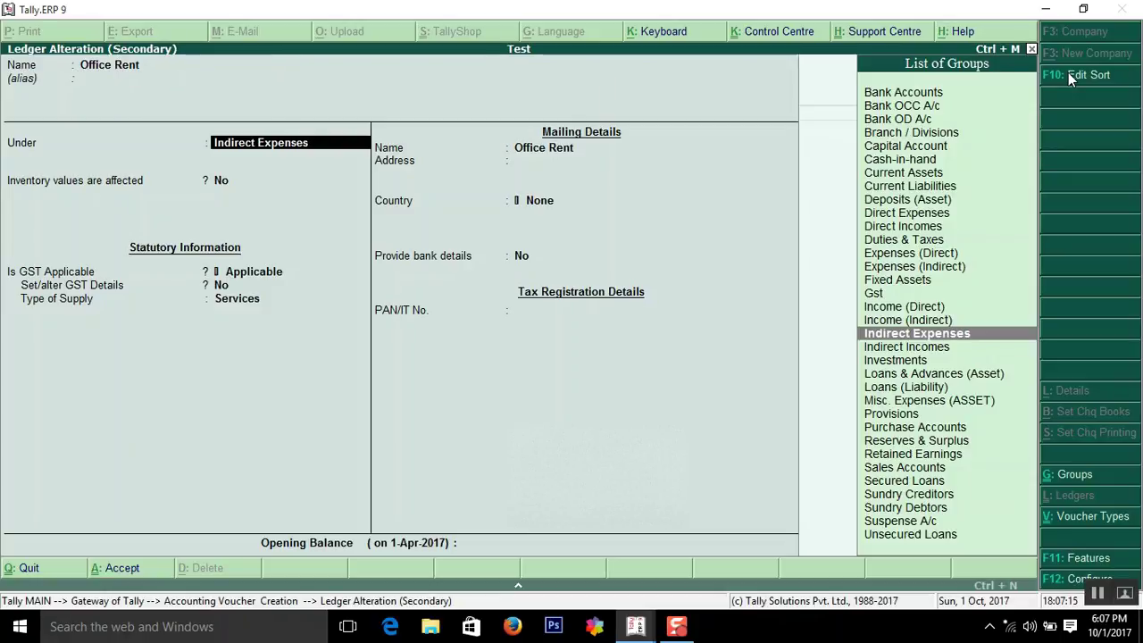
{"action": "key", "text": "Return"}
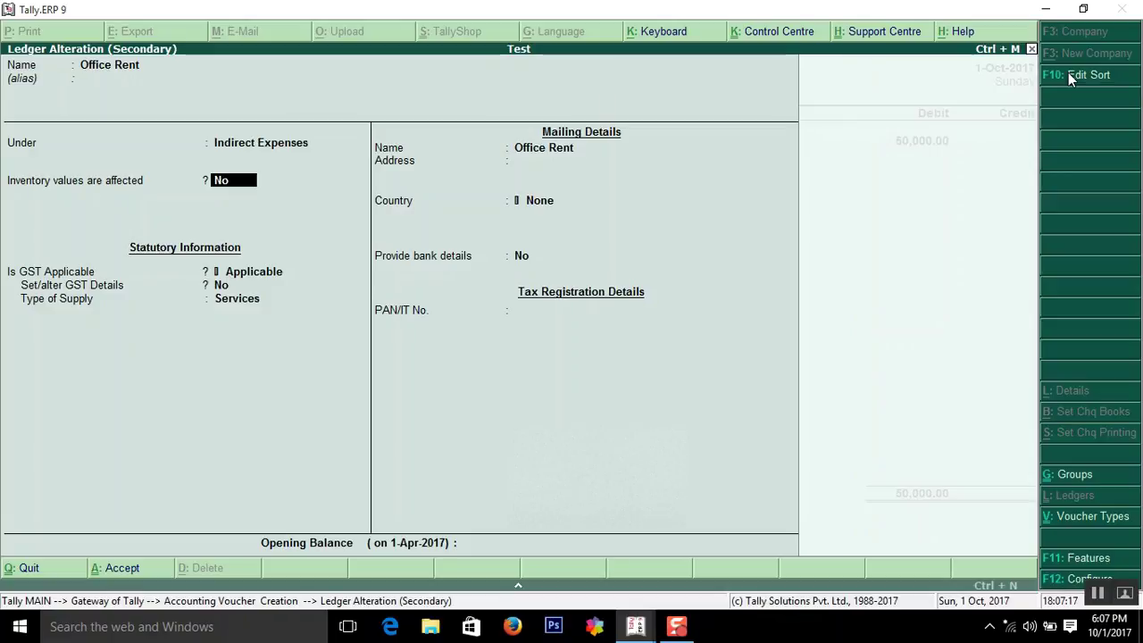
{"action": "key", "text": "Return"}
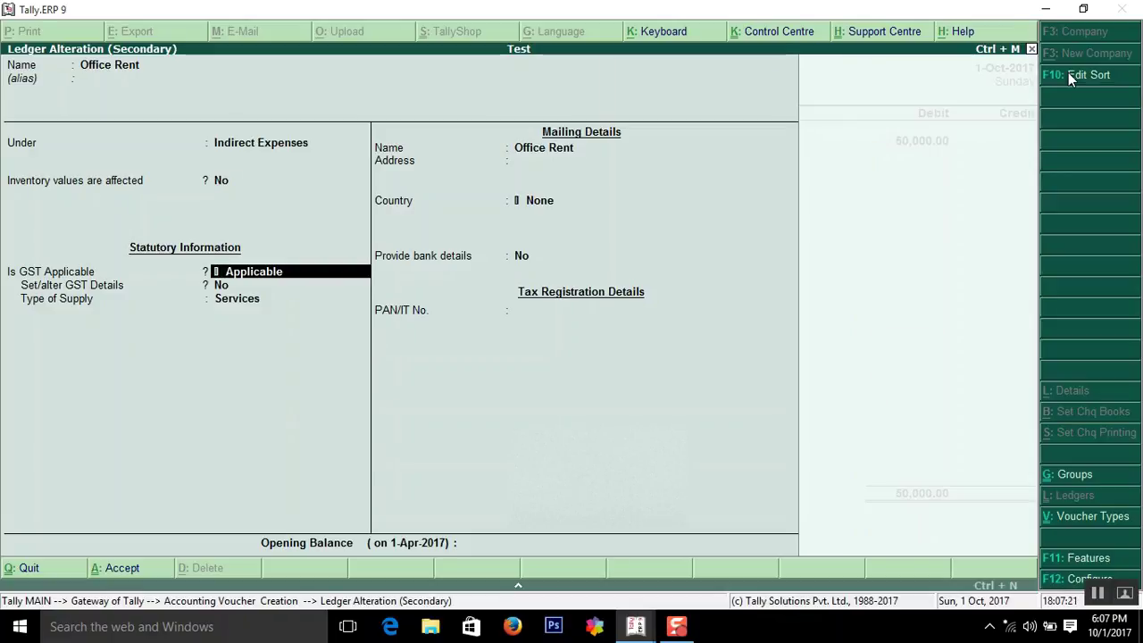
{"action": "key", "text": "Return"}
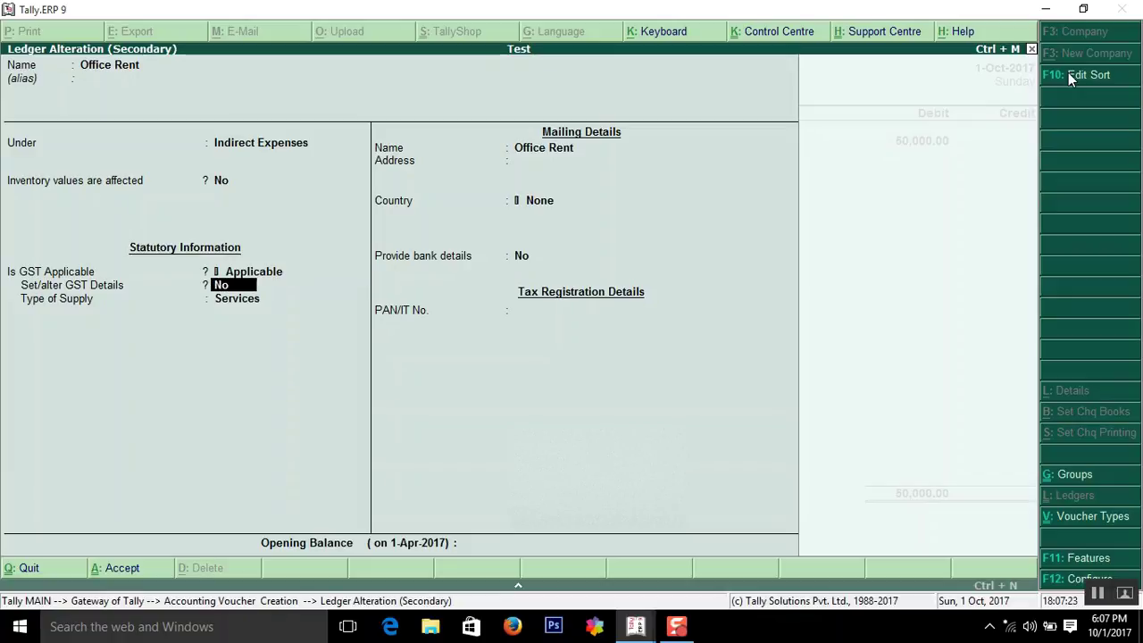
{"action": "type", "text": "y"}
- Set Office Rent's tax history to Purchase Taxable, Taxable, no reverse charge, eligible for credit, with tax details on
{"action": "key", "text": "Return"}
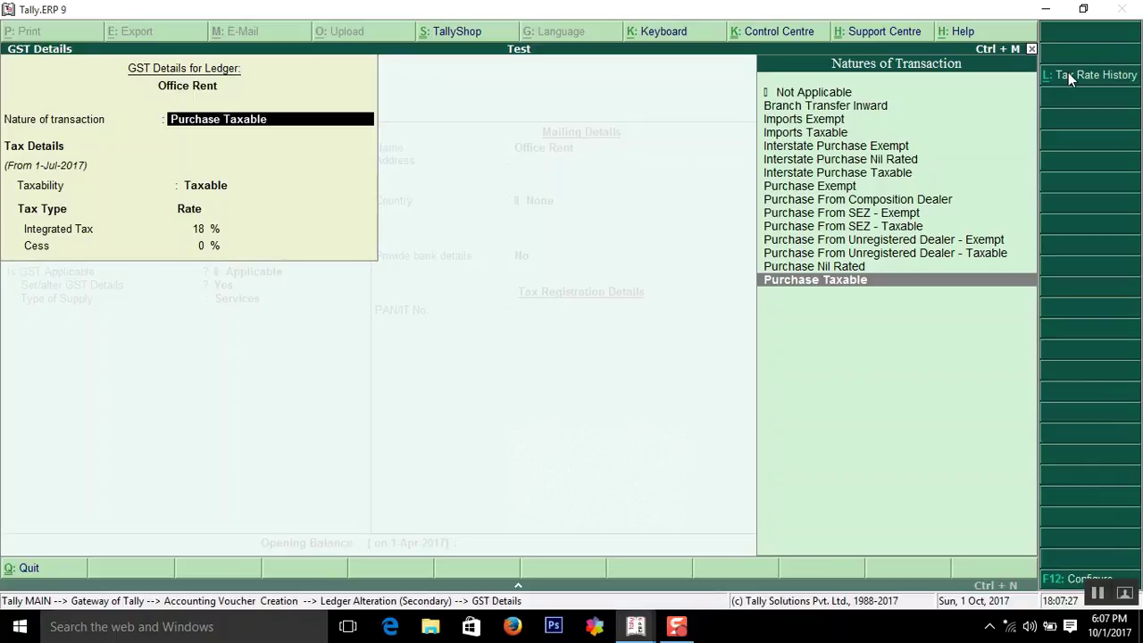
{"action": "left_click", "coordinate": [1070, 76]}
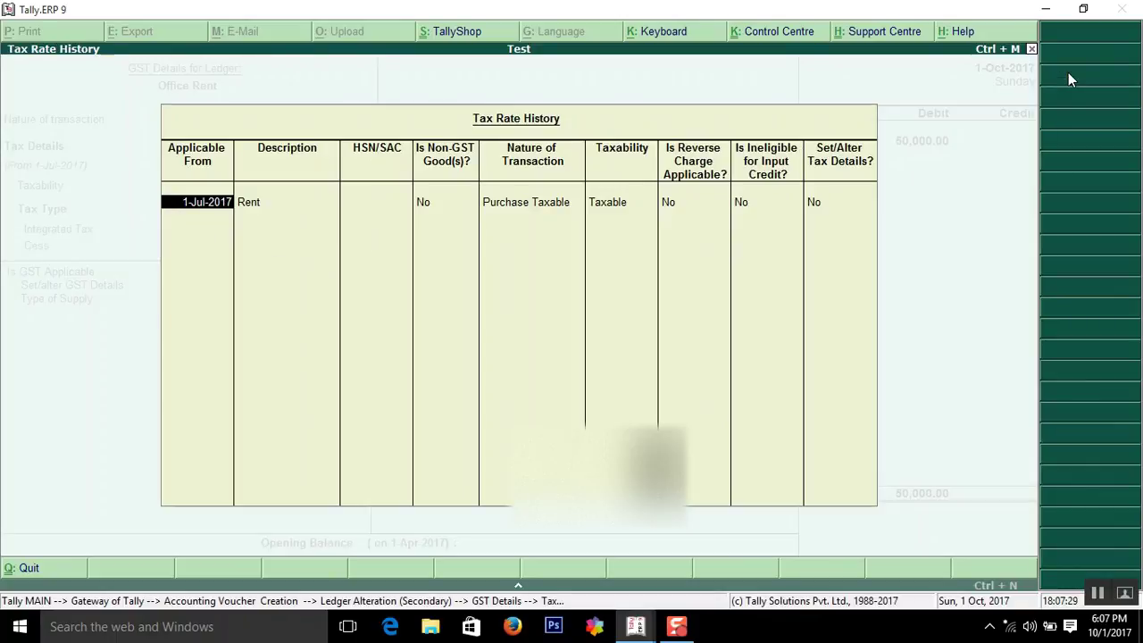
{"action": "key", "text": "Return"}
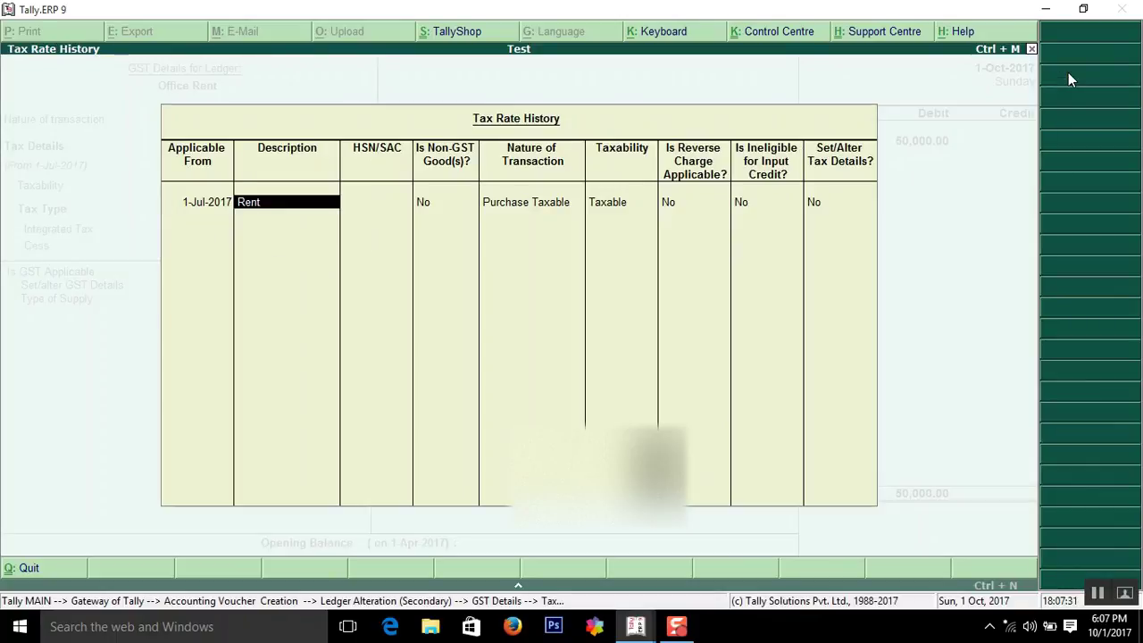
{"action": "key", "text": "Return"}
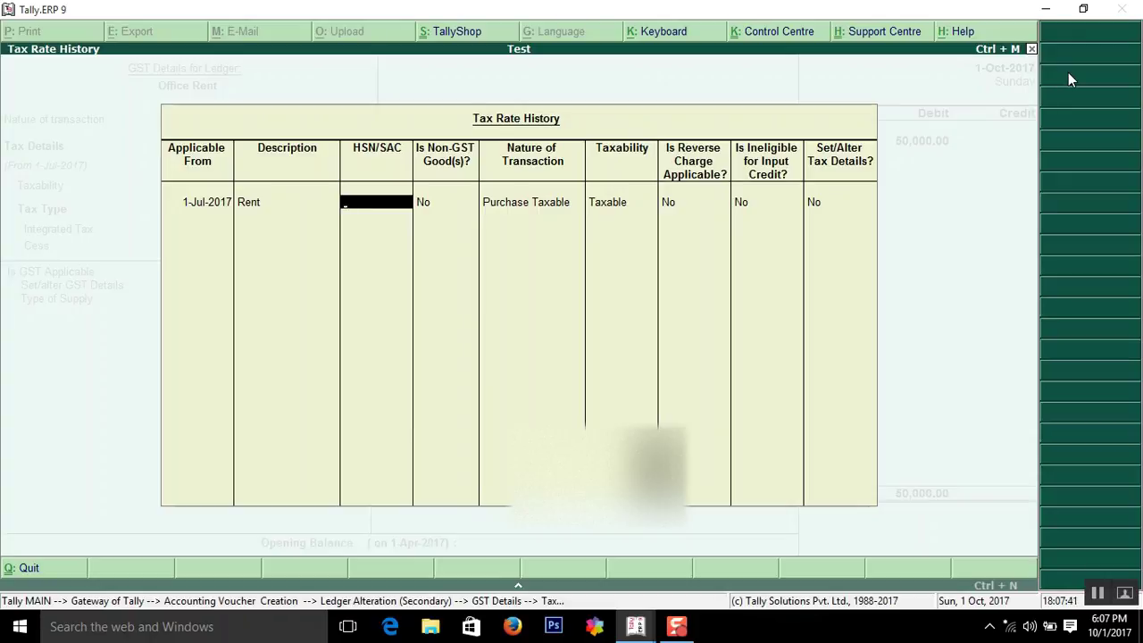
{"action": "key", "text": "Return"}
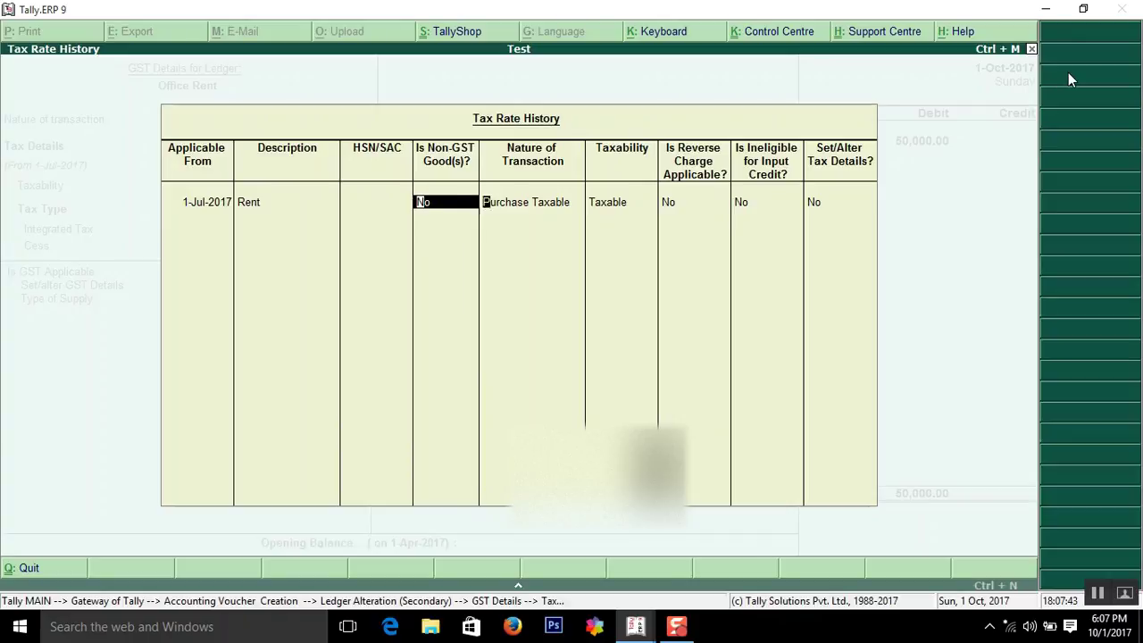
{"action": "key", "text": "Return"}
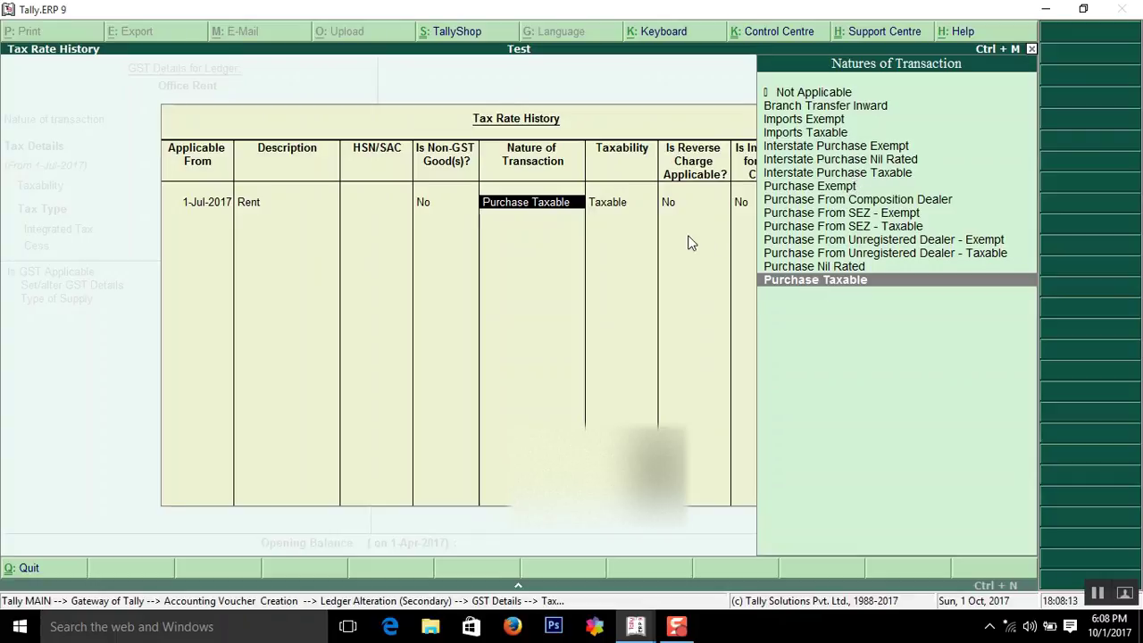
{"action": "key", "text": "Return"}
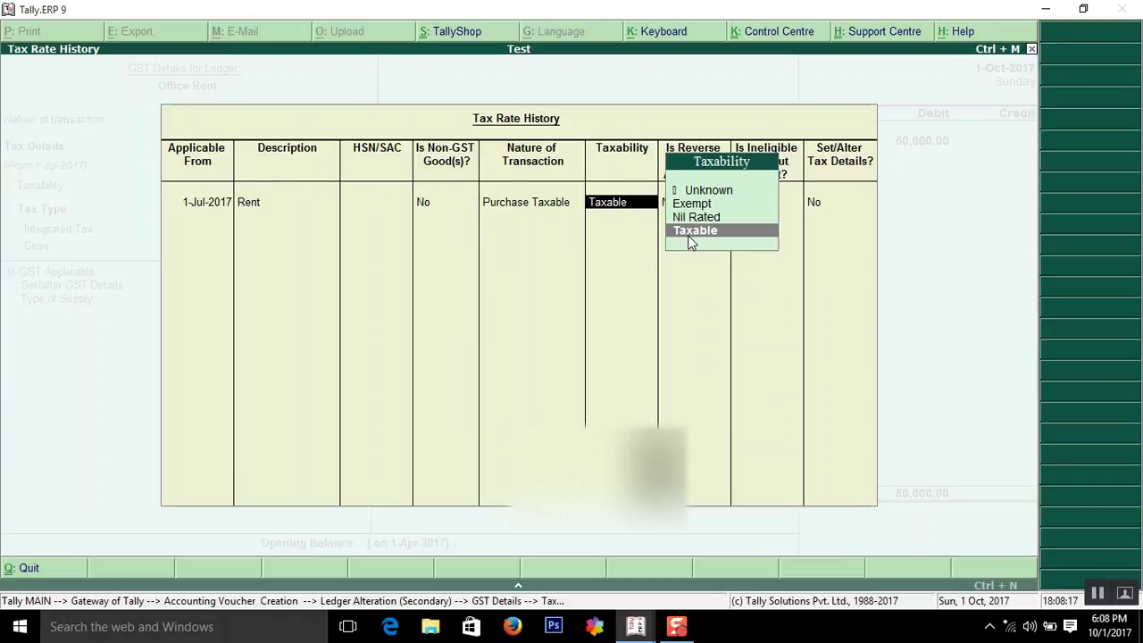
{"action": "key", "text": "Return"}
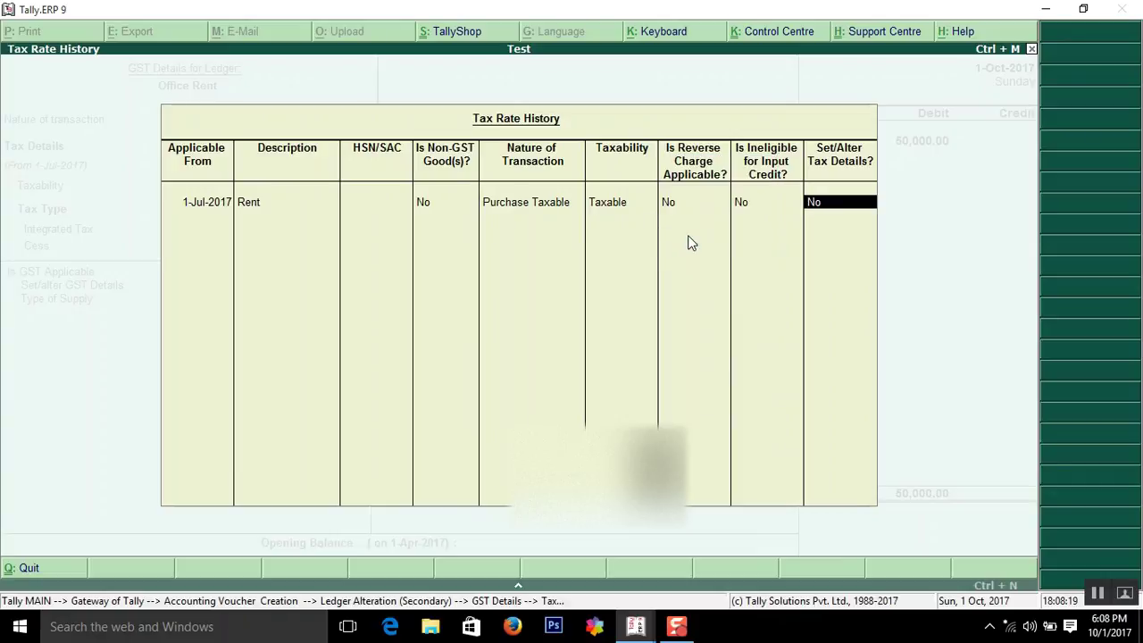
{"action": "type", "text": "y"}
{"action": "key", "text": "Return"}
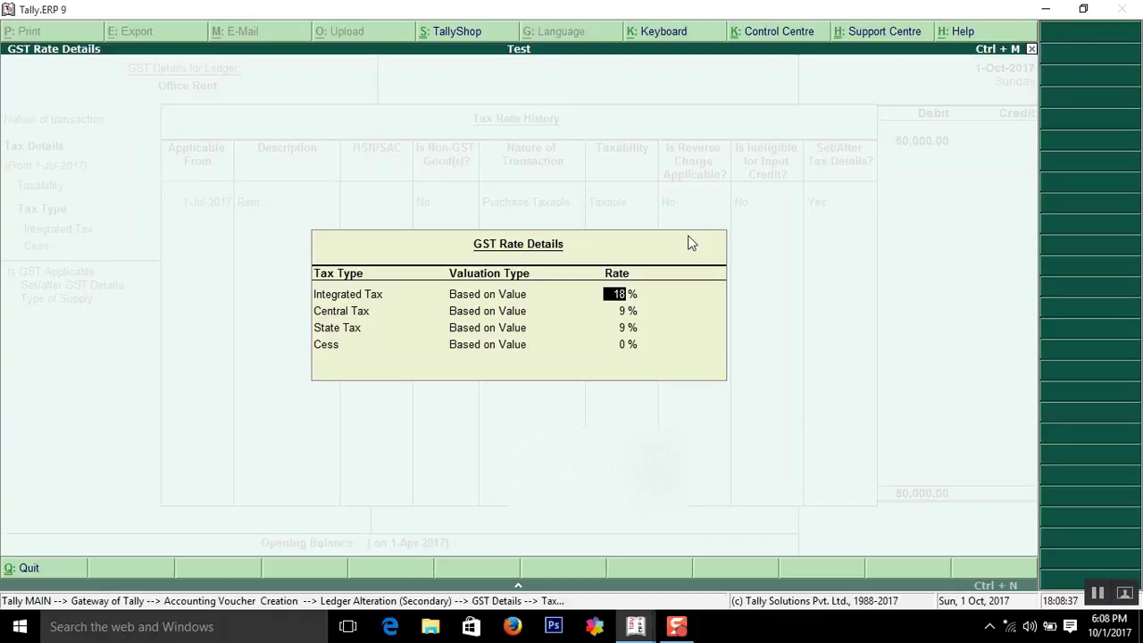
- Keep 18% integrated, 9% central and 9% state rates with Services supply, and save Office Rent
{"action": "key", "text": "Return"}
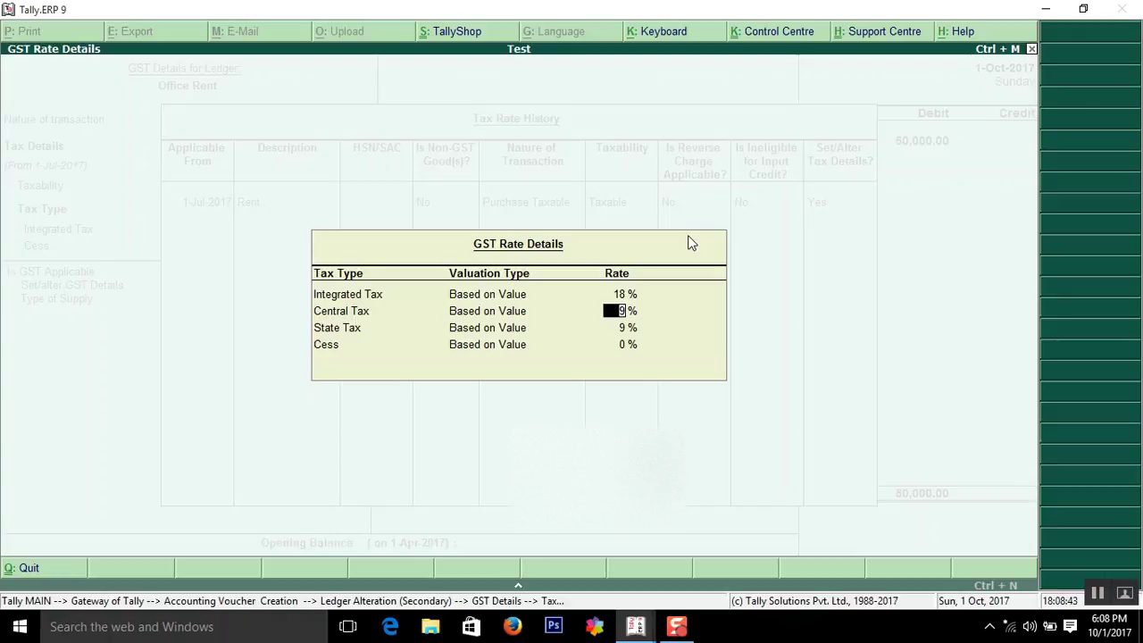
{"action": "key", "text": "Return"}
{"action": "key", "text": "Return"}
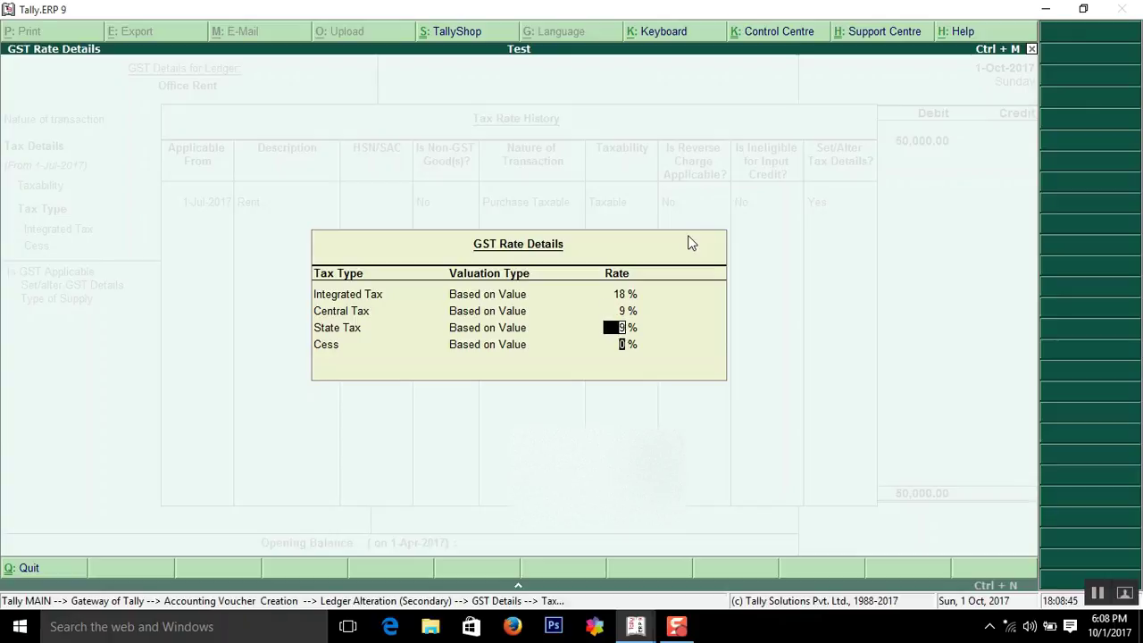
{"action": "key", "text": "Return"}
{"action": "key", "text": "Return"}
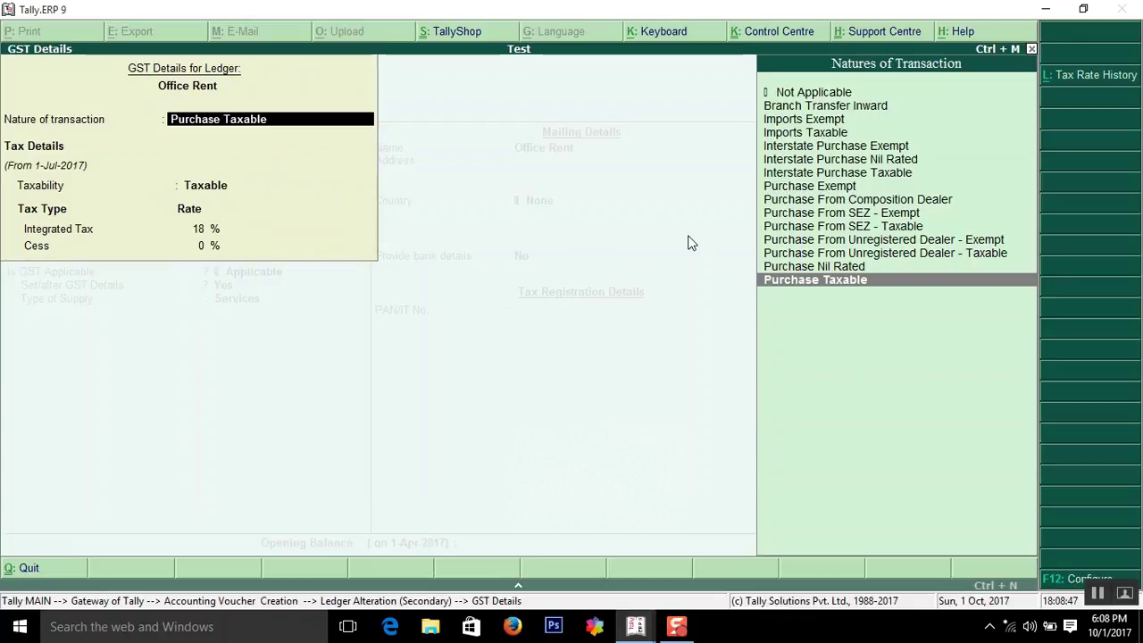
{"action": "key", "text": "Return"}
{"action": "key", "text": "Return"}
{"action": "key", "text": "Return"}
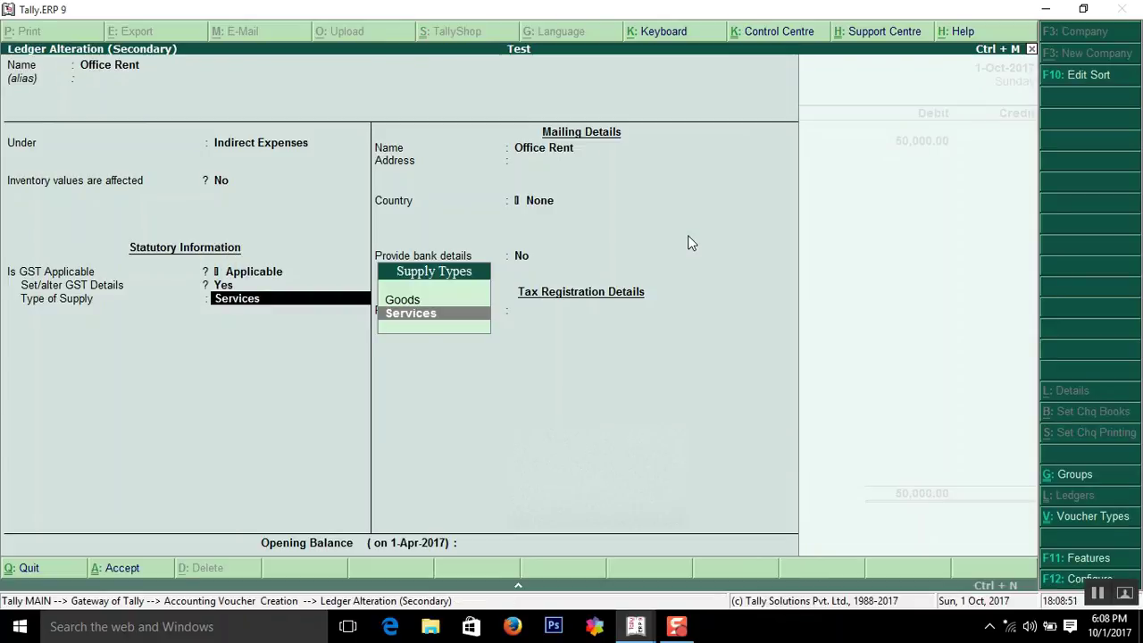
{"action": "key", "text": "Return"}
{"action": "key", "text": "Return"}
{"action": "key", "text": "Return"}
{"action": "key", "text": "Return"}
{"action": "key", "text": "Return"}
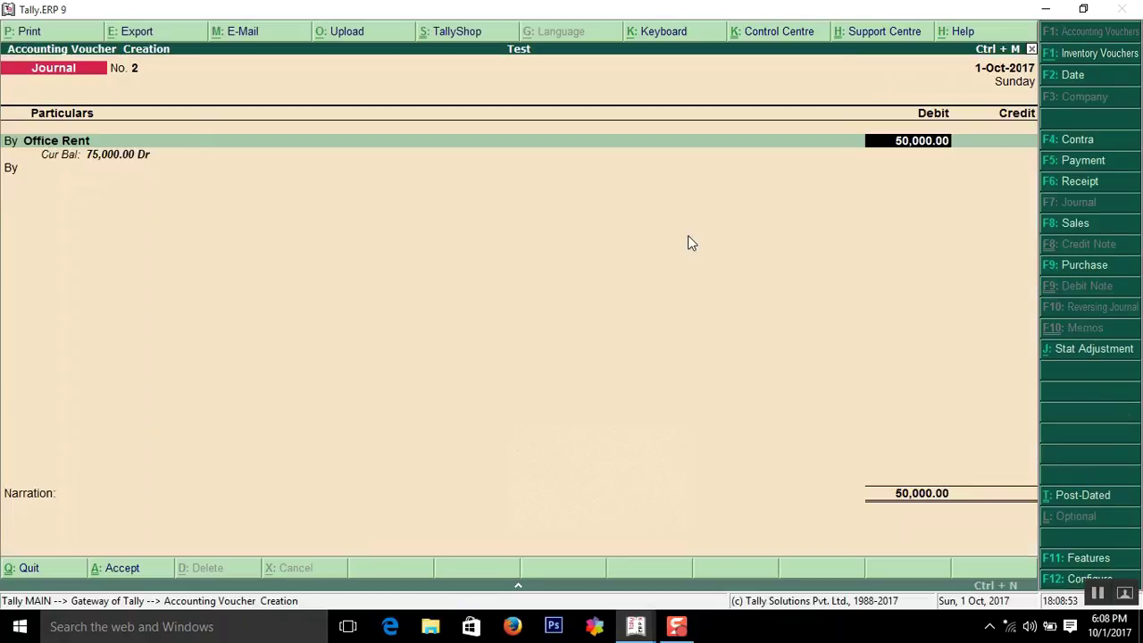
{"action": "key", "text": "Return"}
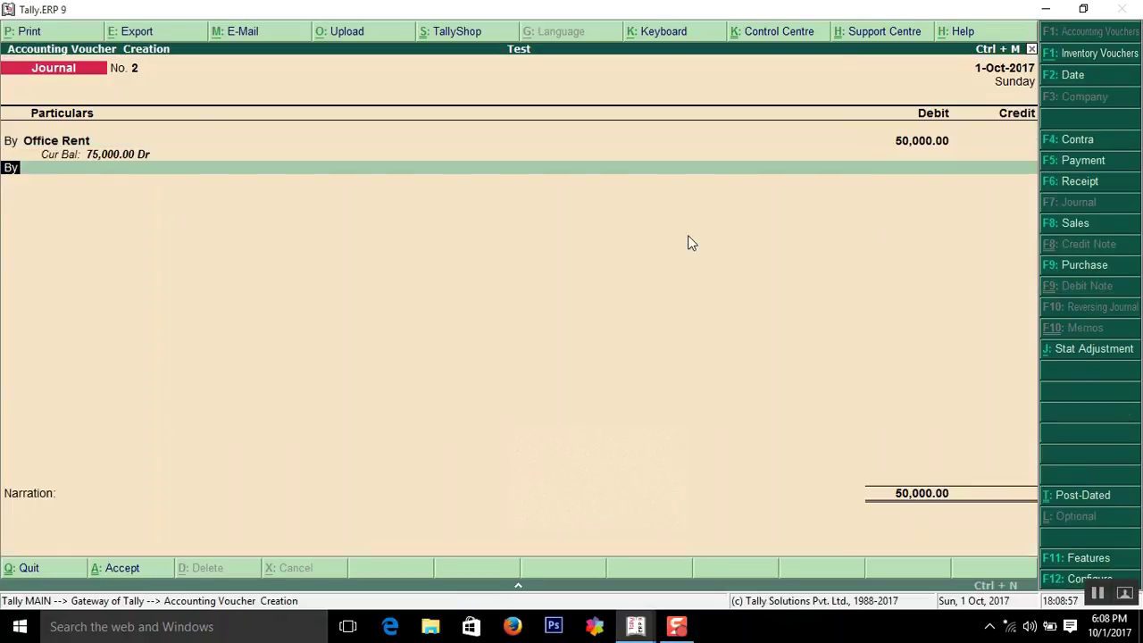
{"action": "key", "text": "Return"}
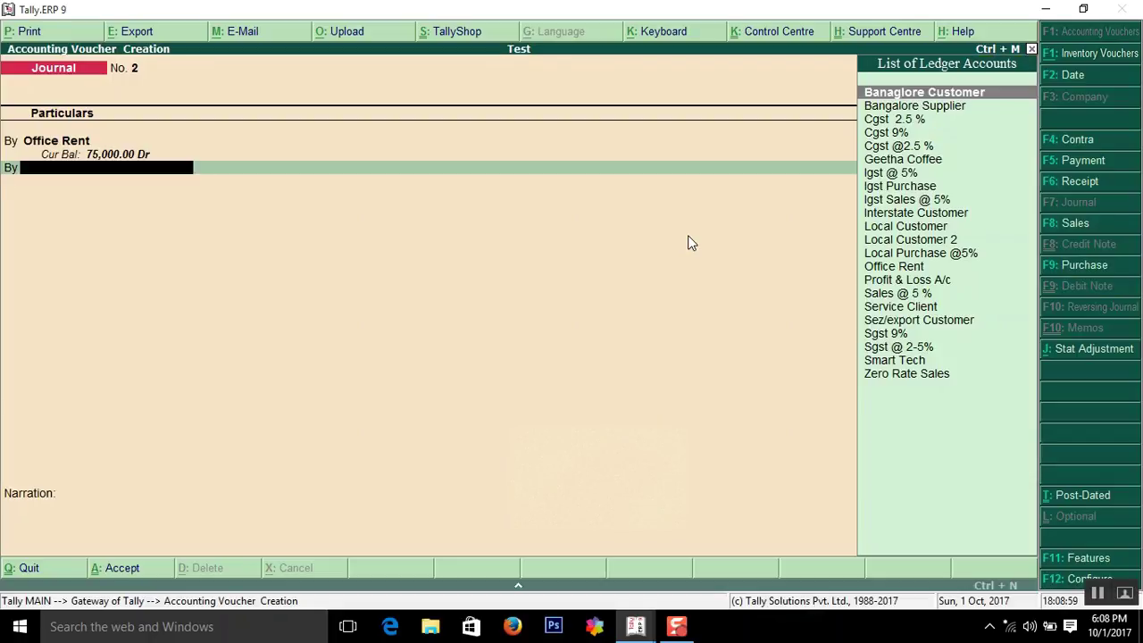
- Debit Cgst 9% with 4,500, calculated as 50000*9/100 in the calculator
{"action": "type", "text": "Cg"}
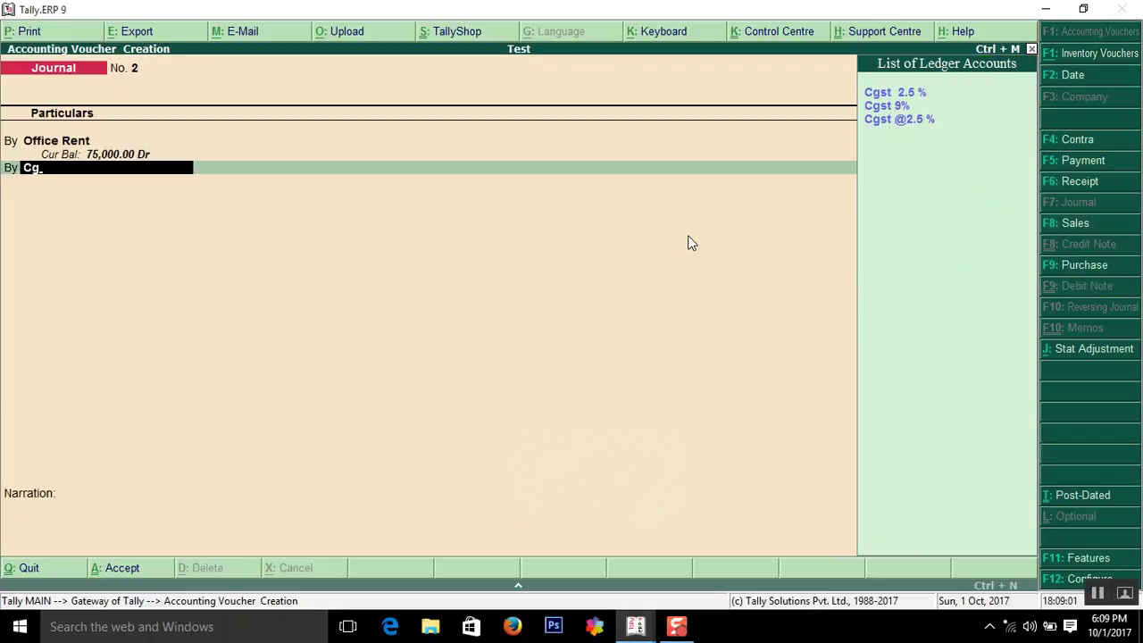
{"action": "key", "text": "Down"}
{"action": "key", "text": "Down"}
{"action": "key", "text": "Return"}
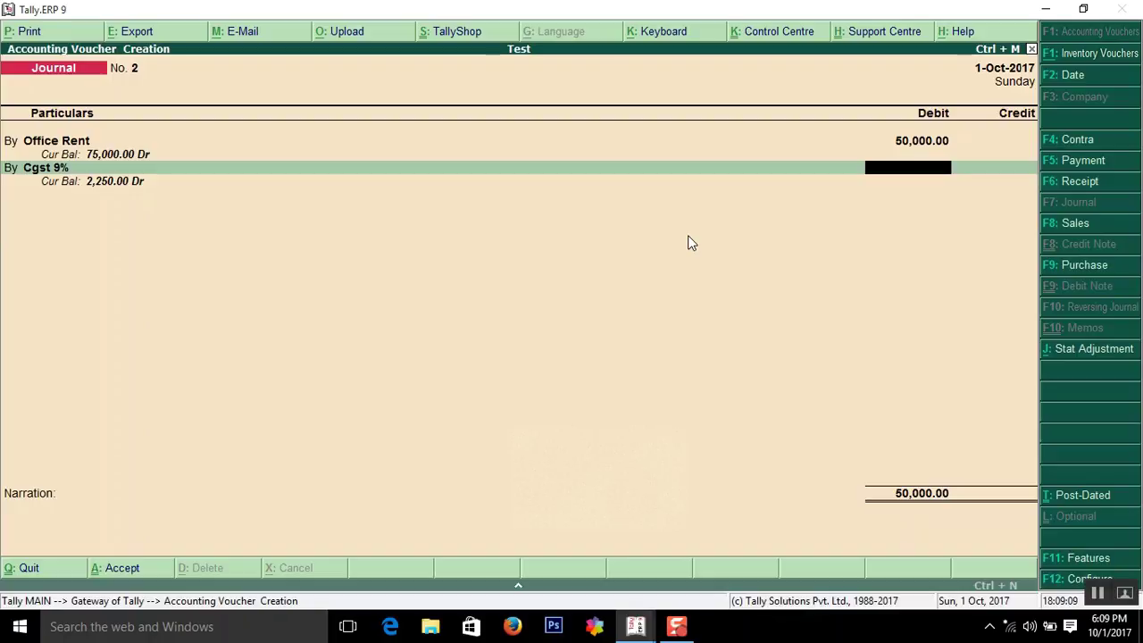
{"action": "key", "text": "ctrl+n"}
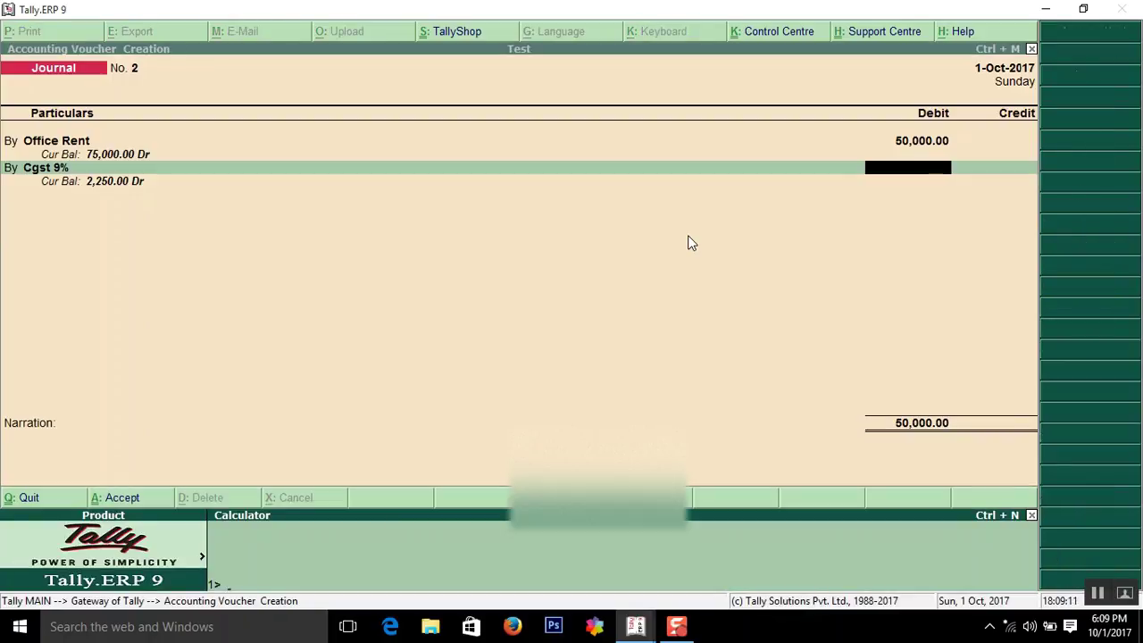
{"action": "type", "text": "50000*9/100"}
{"action": "key", "text": "Return"}
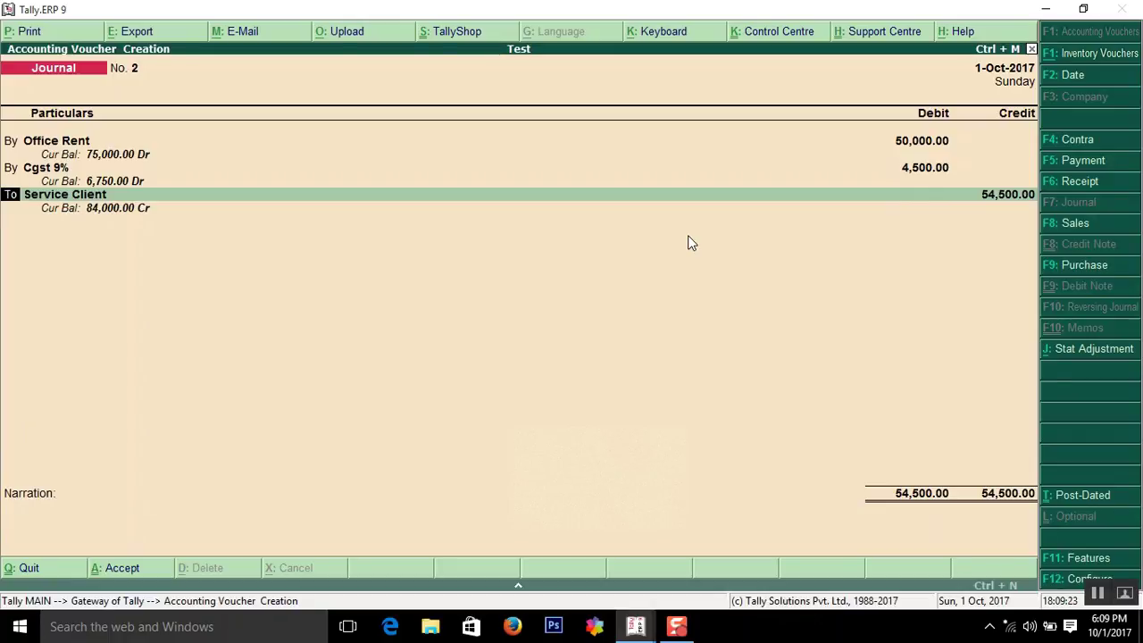
- Debit Sgst 9% with 4,500 on the third line, leaving Service Client credited 59,000
{"action": "key", "text": "b"}
{"action": "key", "text": "Return"}
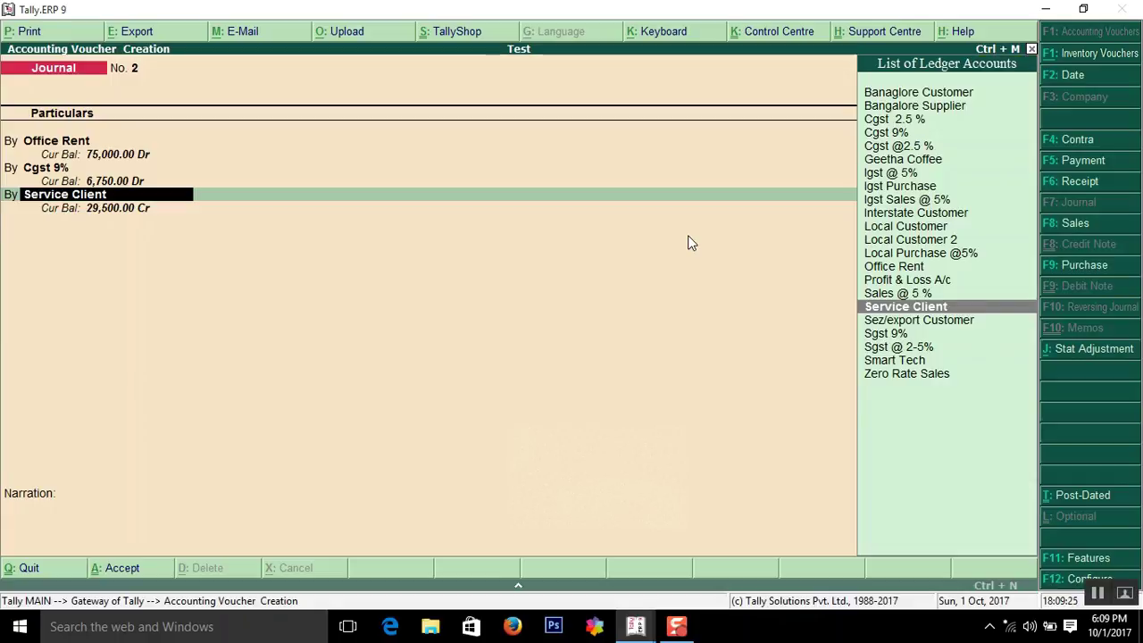
{"action": "type", "text": "Pu"}
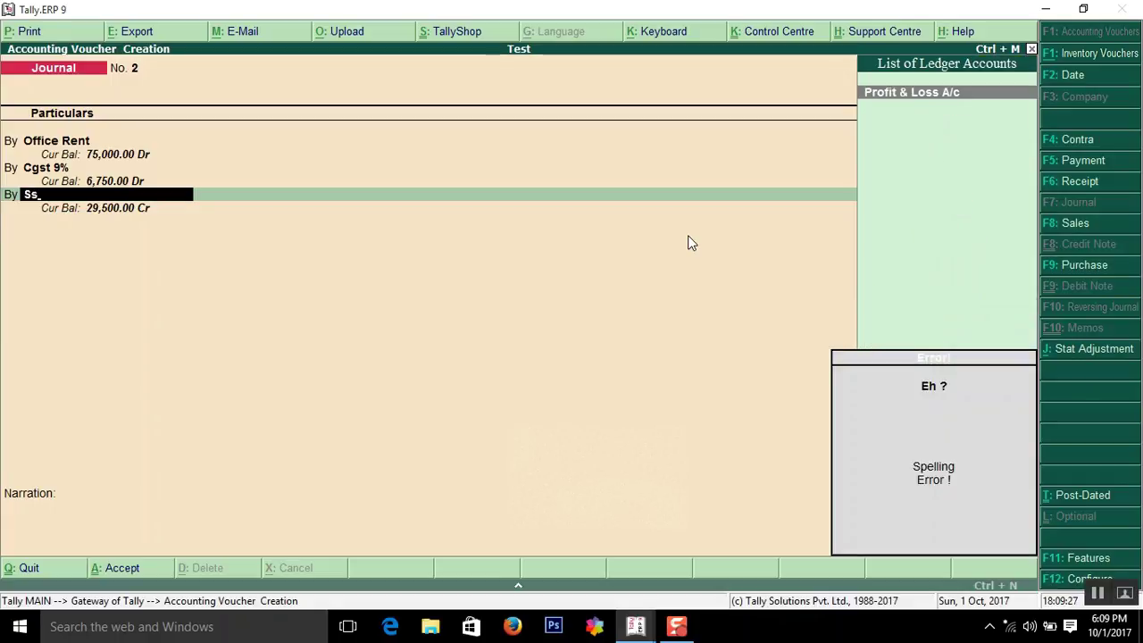
{"action": "key", "text": "BackSpace"}
{"action": "type", "text": "Sg"}
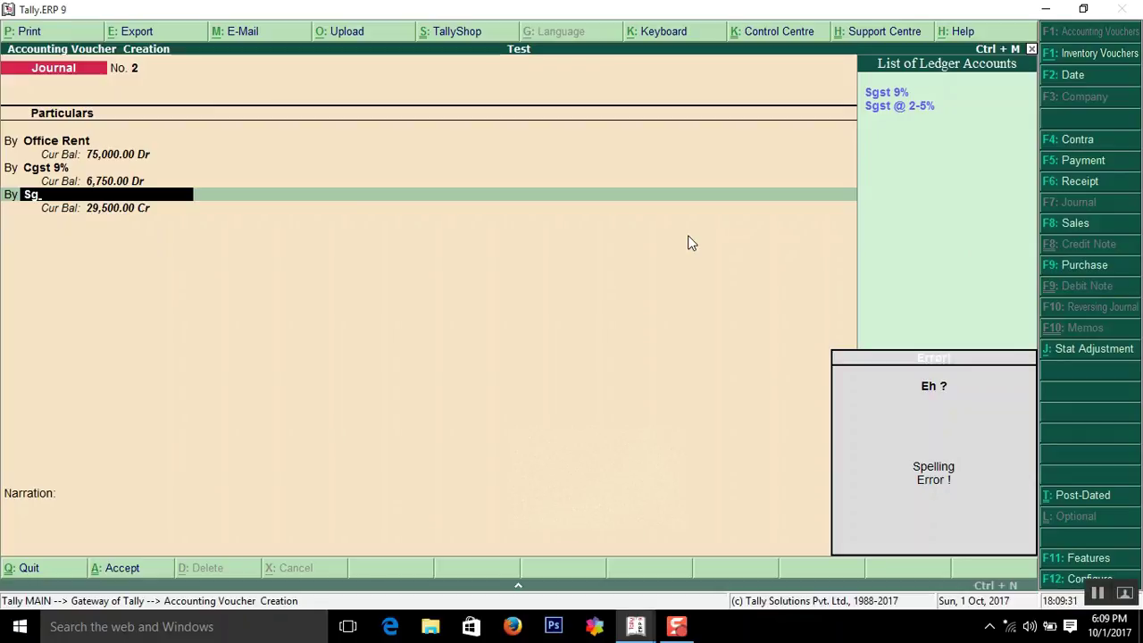
{"action": "key", "text": "Return"}
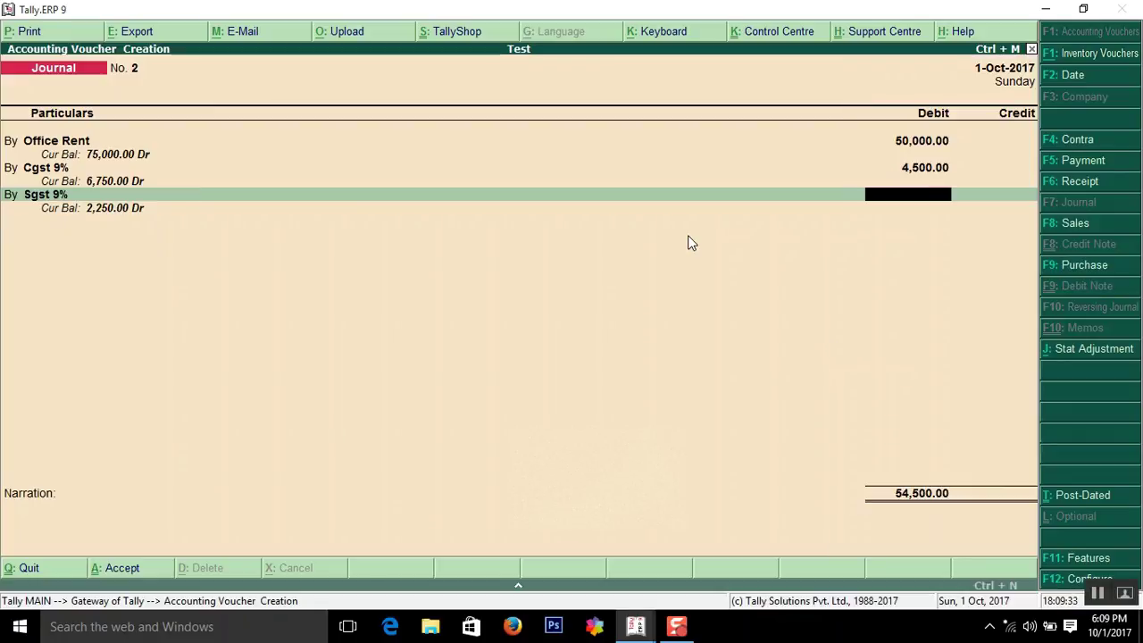
{"action": "type", "text": "4500"}
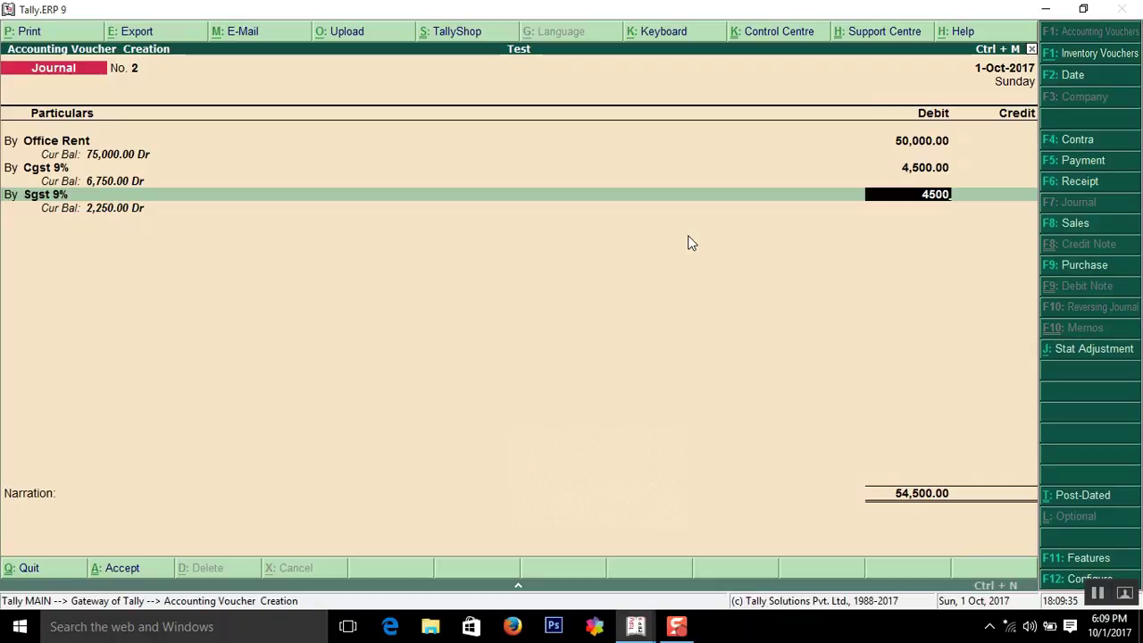
{"action": "key", "text": "Return"}
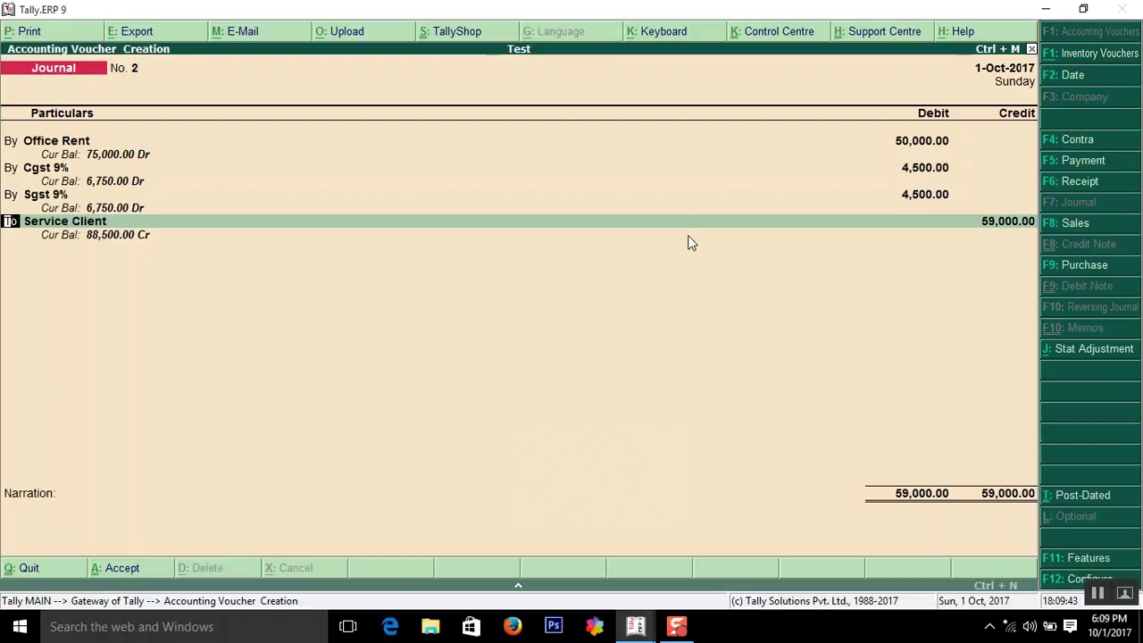
{"action": "key", "text": "Return"}
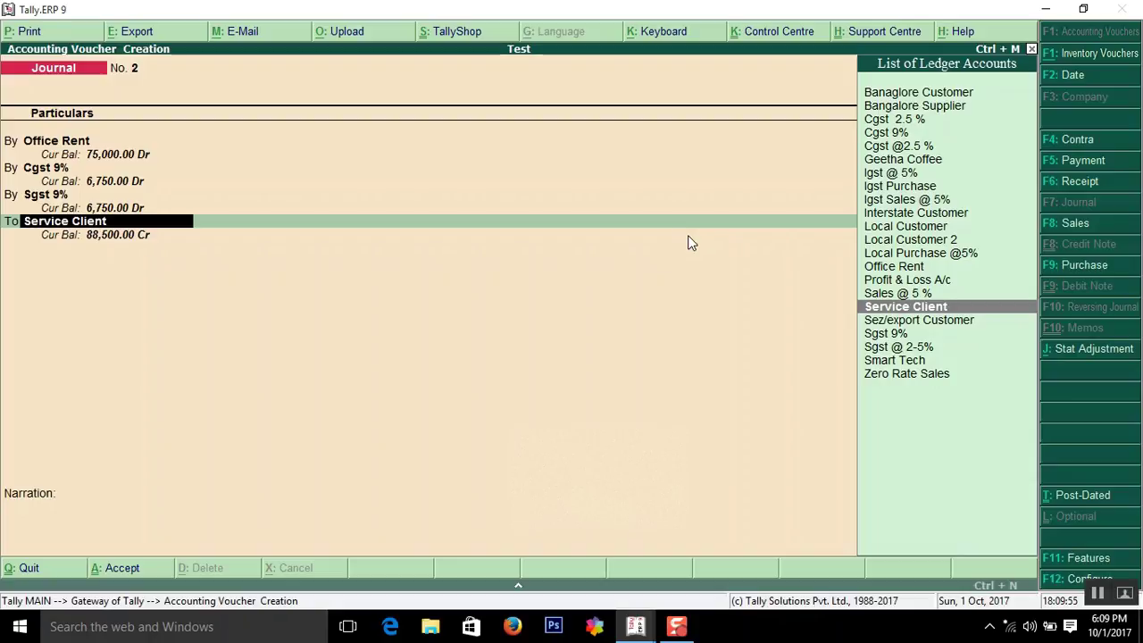
- Open the Service Client ledger for alteration down to its GST details setting
{"action": "key", "text": "ctrl+Return"}
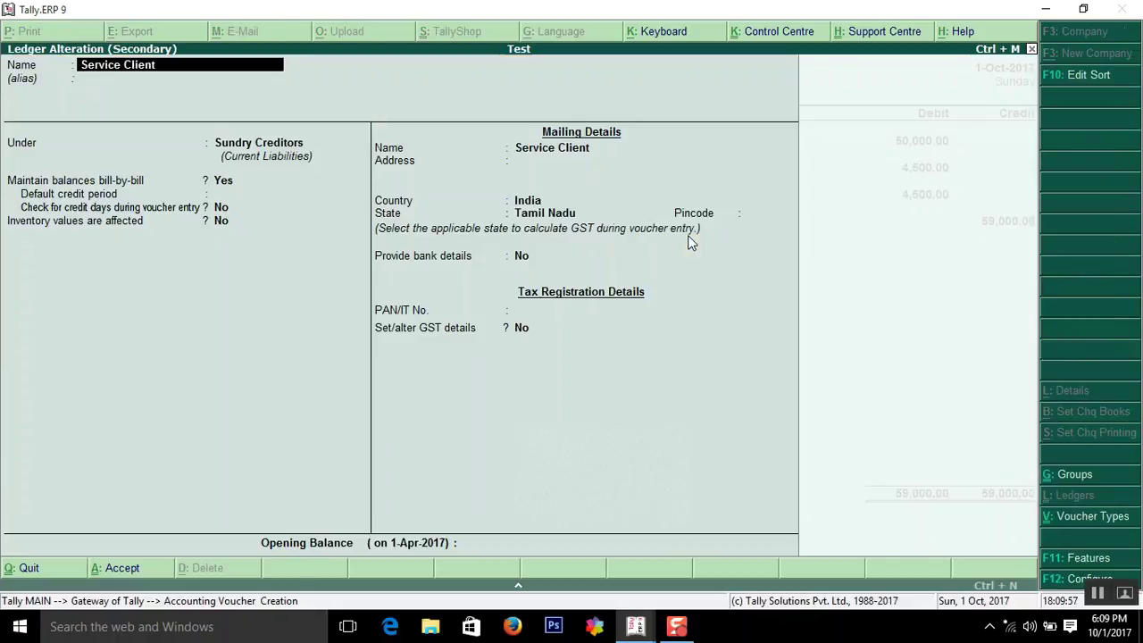
{"action": "key", "text": "Return"}
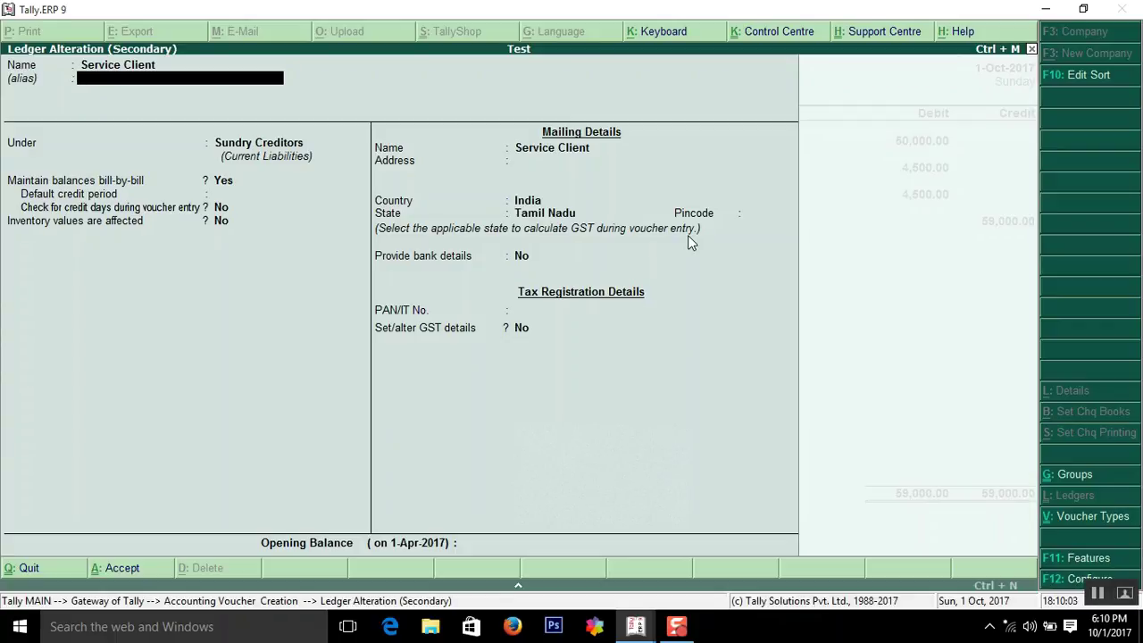
{"action": "key", "text": "Return"}
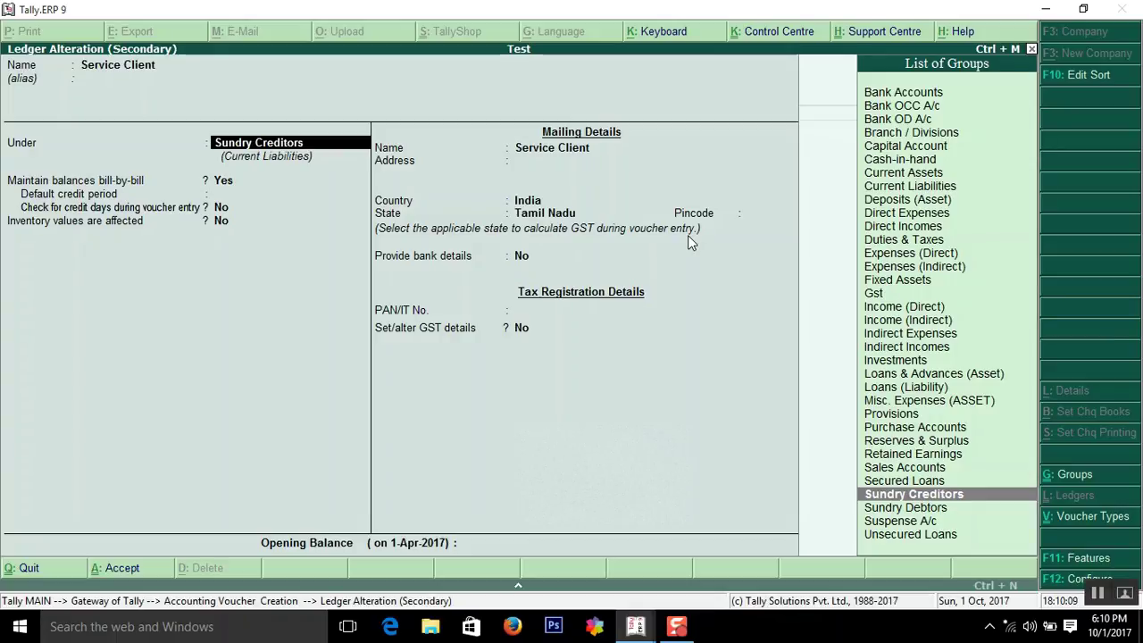
{"action": "key", "text": "Return"}
{"action": "key", "text": "Return"}
{"action": "key", "text": "Return"}
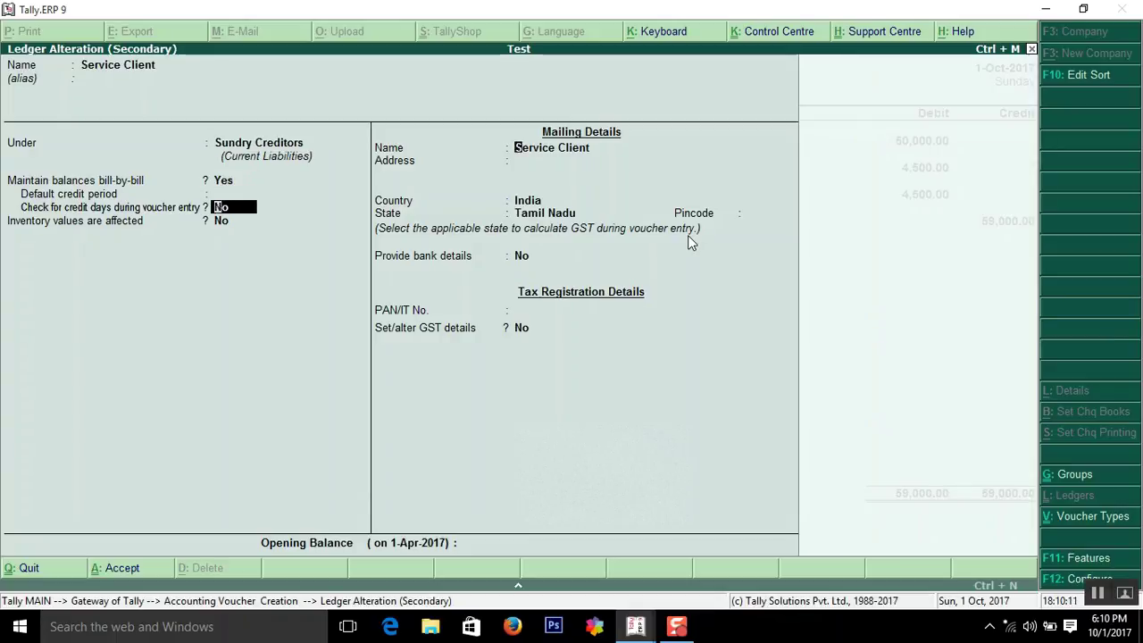
{"action": "key", "text": "Return"}
{"action": "key", "text": "Return"}
{"action": "key", "text": "Return"}
{"action": "key", "text": "Return"}
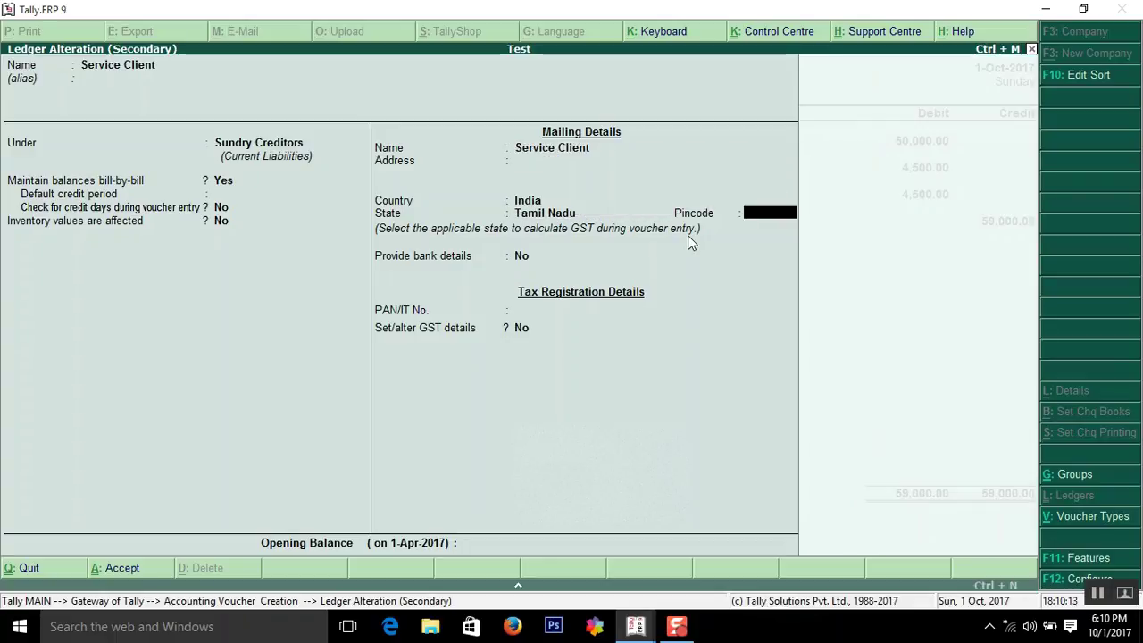
{"action": "key", "text": "Return"}
{"action": "key", "text": "Return"}
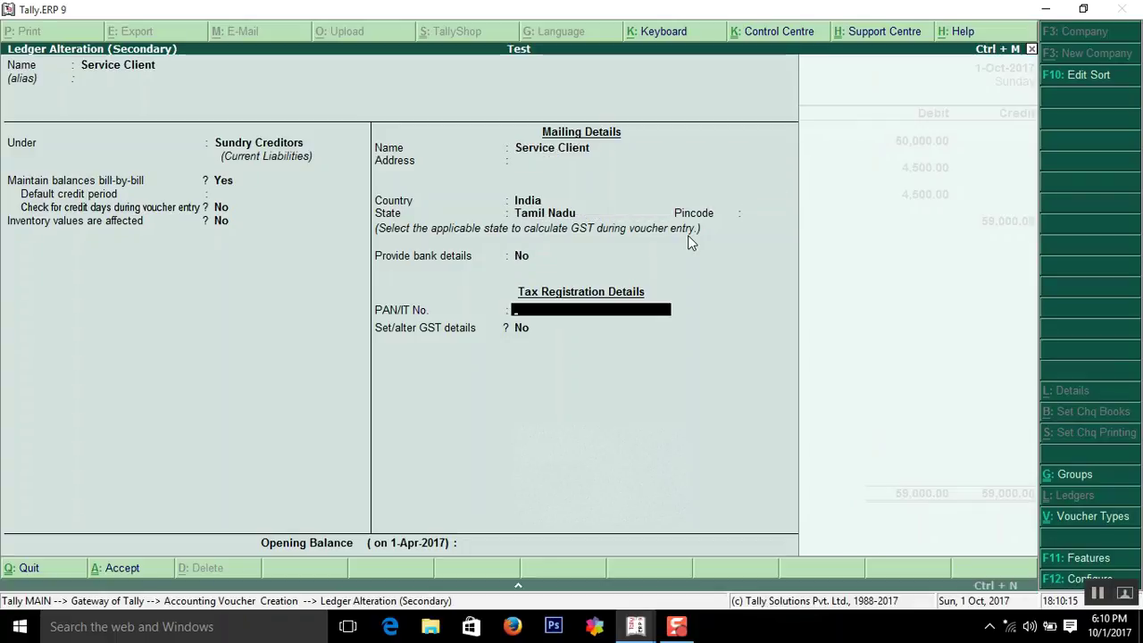
{"action": "key", "text": "Return"}
- Enable Service Client's GST details with Regular registration type and save the ledger
{"action": "key", "text": "y"}
{"action": "key", "text": "Return"}
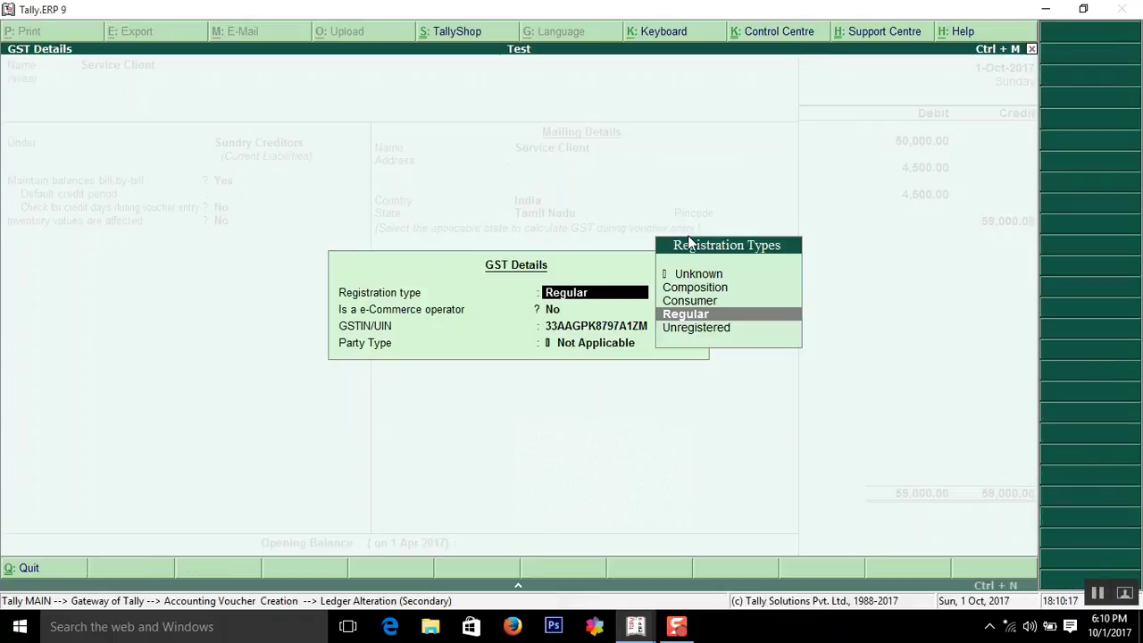
{"action": "key", "text": "Return"}
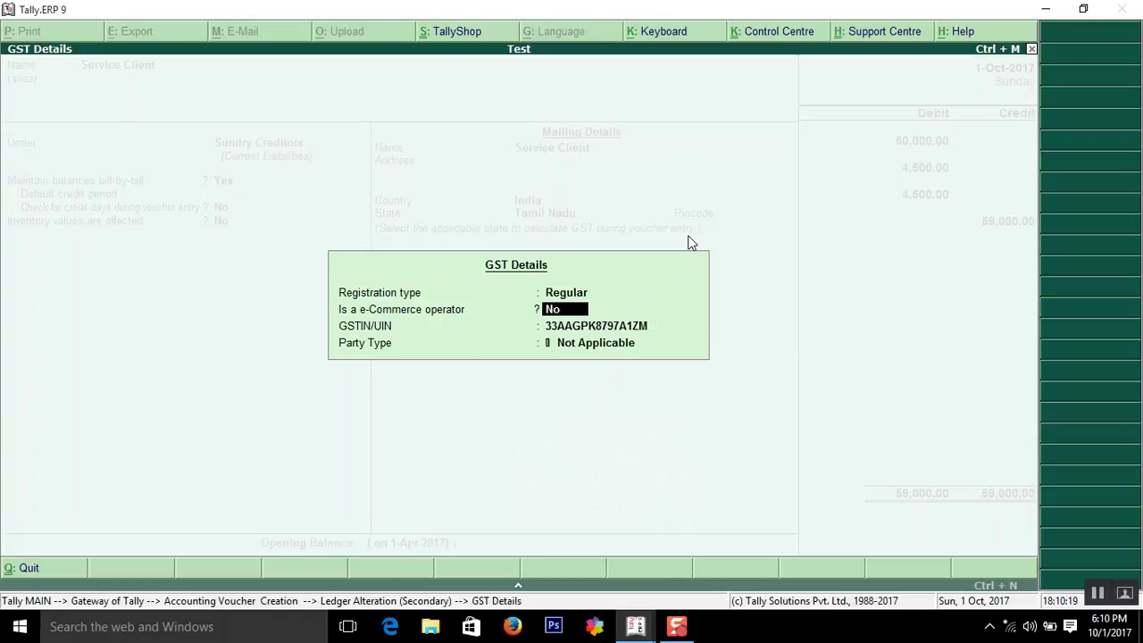
{"action": "key", "text": "Return"}
{"action": "key", "text": "Return"}
{"action": "key", "text": "Return"}
{"action": "key", "text": "Return"}
{"action": "key", "text": "Return"}
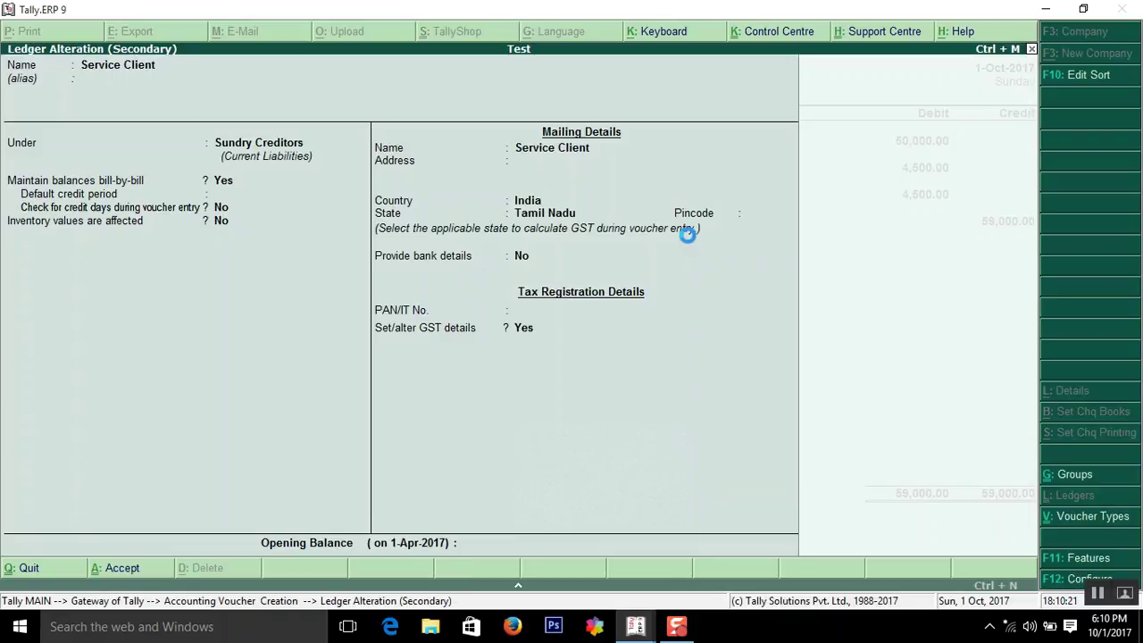
{"action": "key", "text": "Return"}
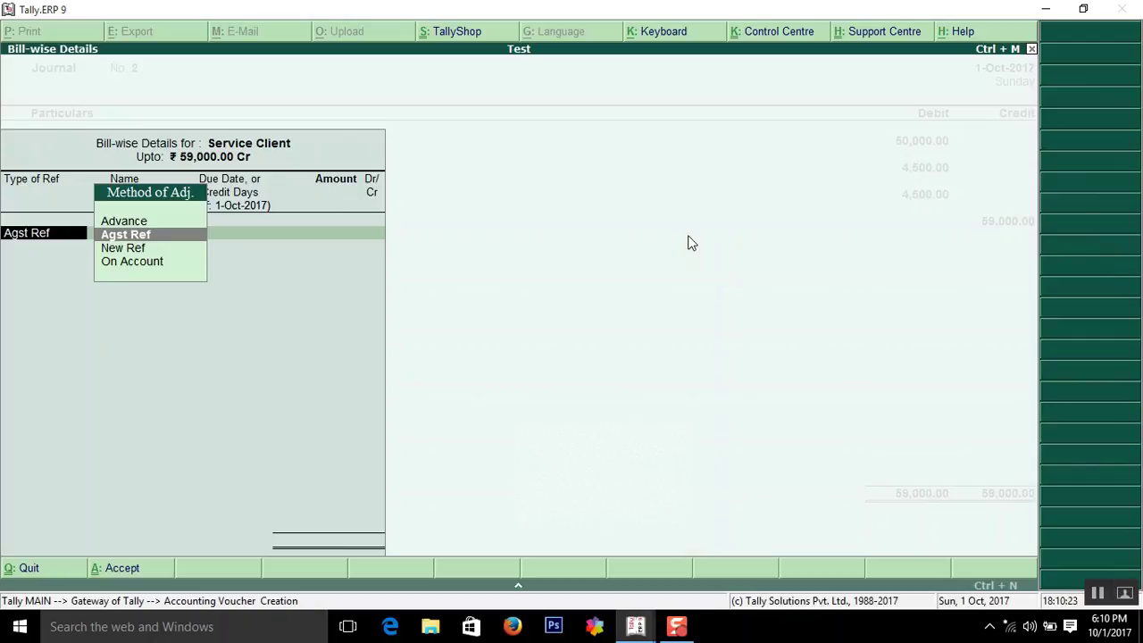
{"action": "key", "text": "Return"}
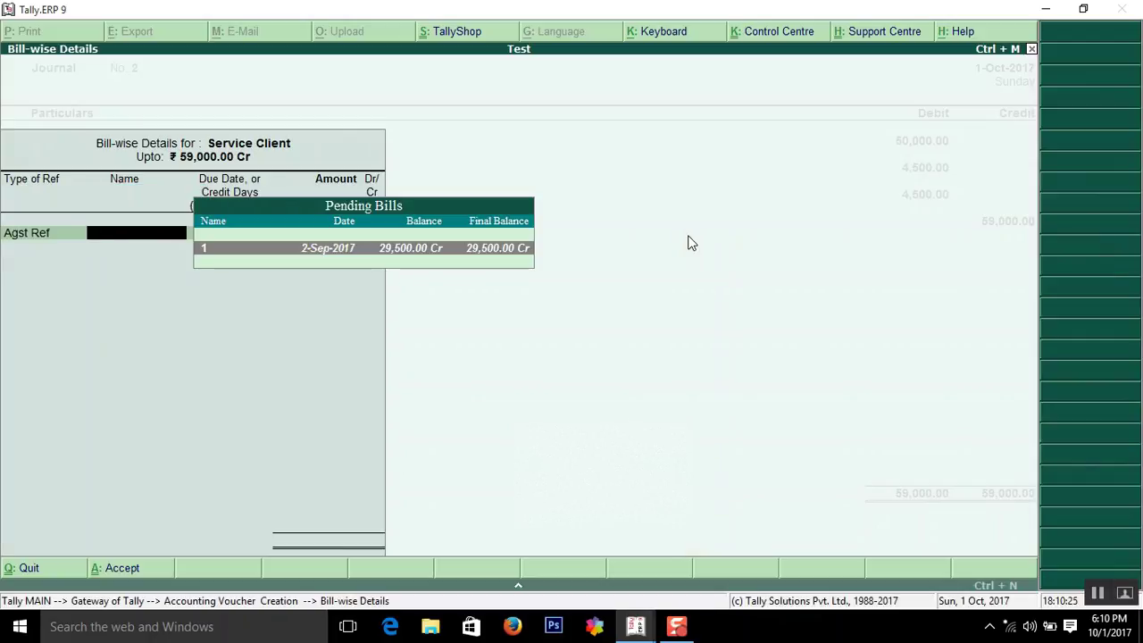
- Give Service Client New Ref 2 for 59,000 Cr and type the sept 2017 office rent narration
{"action": "key", "text": "Escape"}
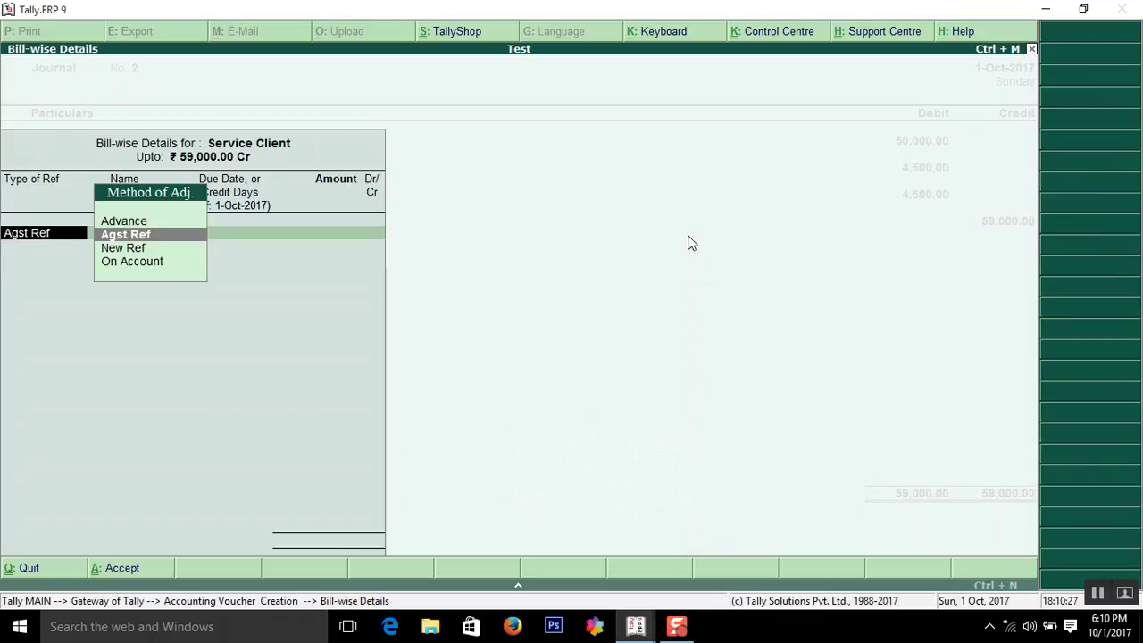
{"action": "key", "text": "Down"}
{"action": "key", "text": "Return"}
{"action": "key", "text": "Return"}
{"action": "key", "text": "Return"}
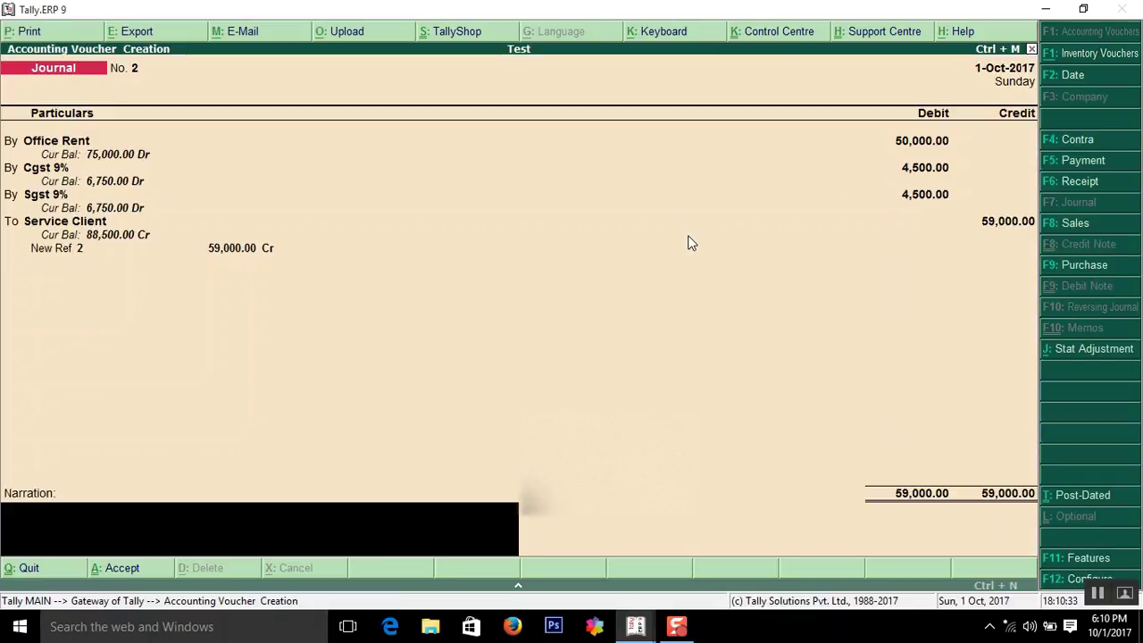
{"action": "type", "text": "being amount"}
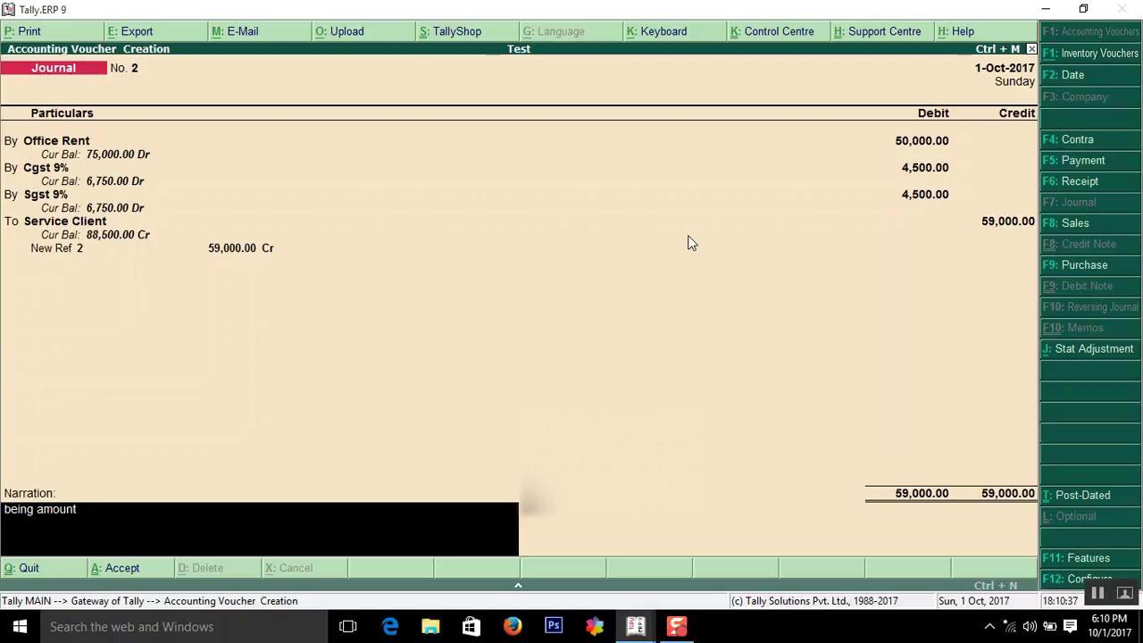
{"action": "type", "text": " payable for"}
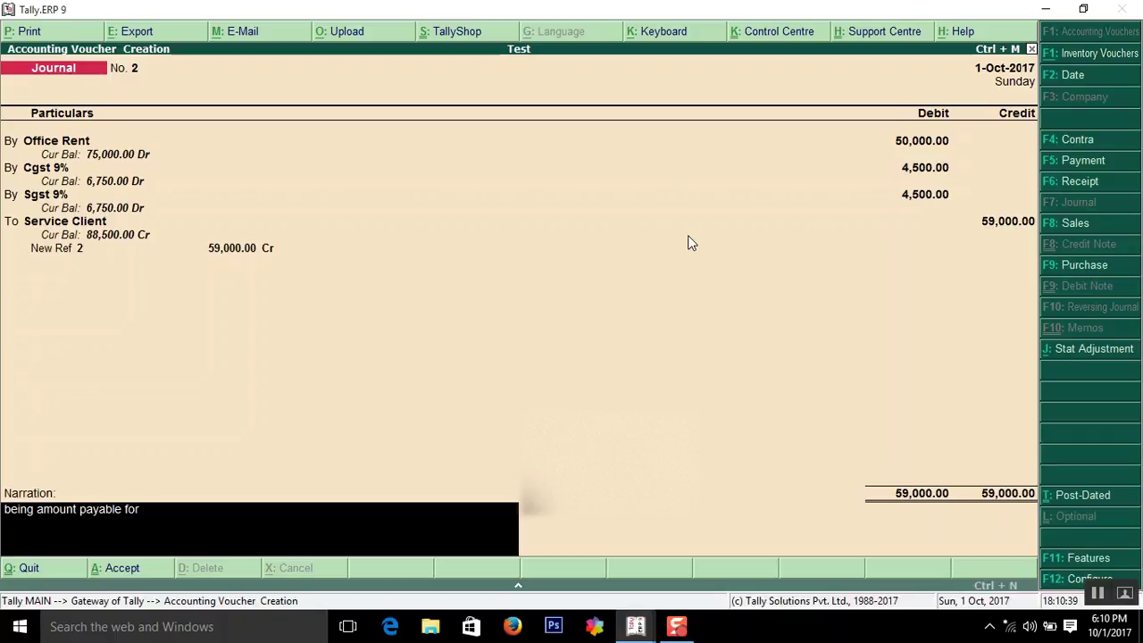
{"action": "type", "text": " offic"}
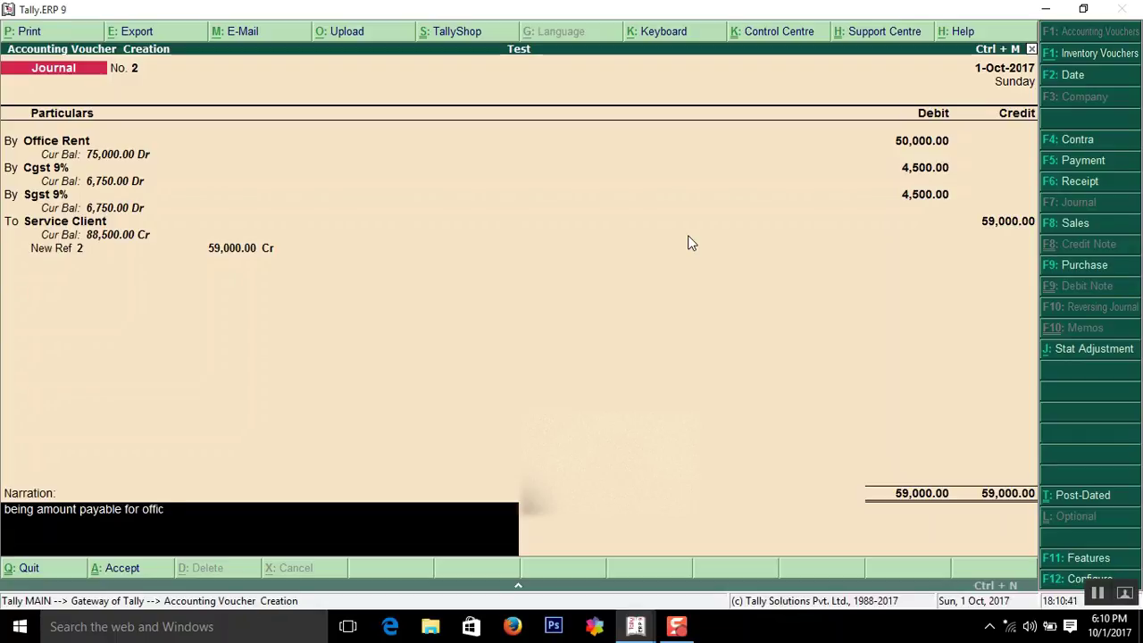
{"action": "type", "text": "e rent for the month"}
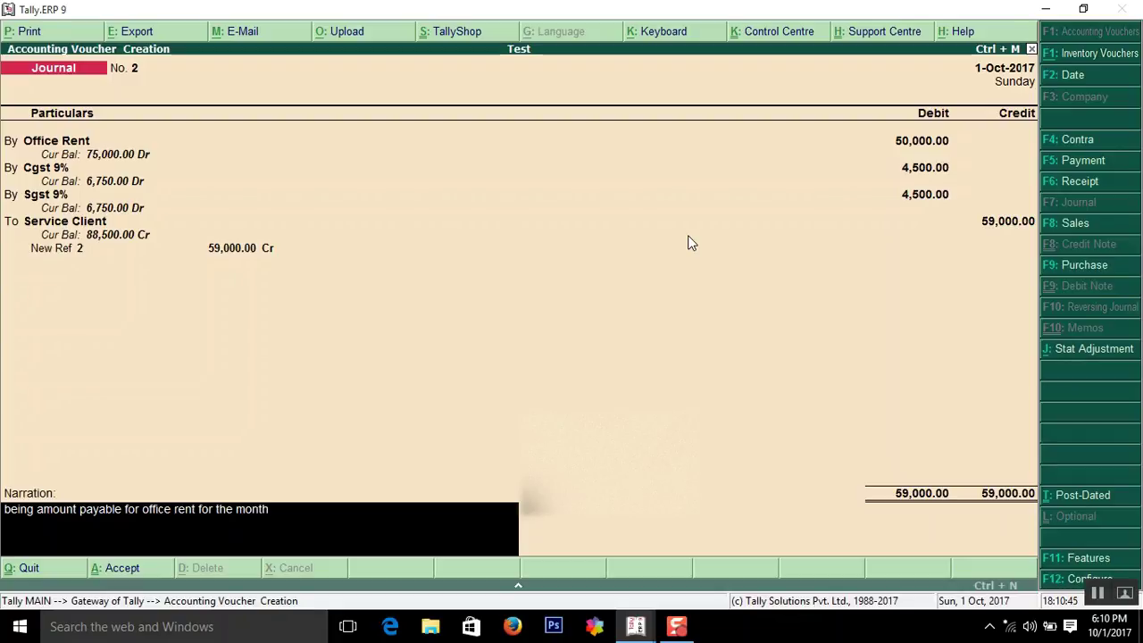
{"action": "type", "text": " of sept 2017."}
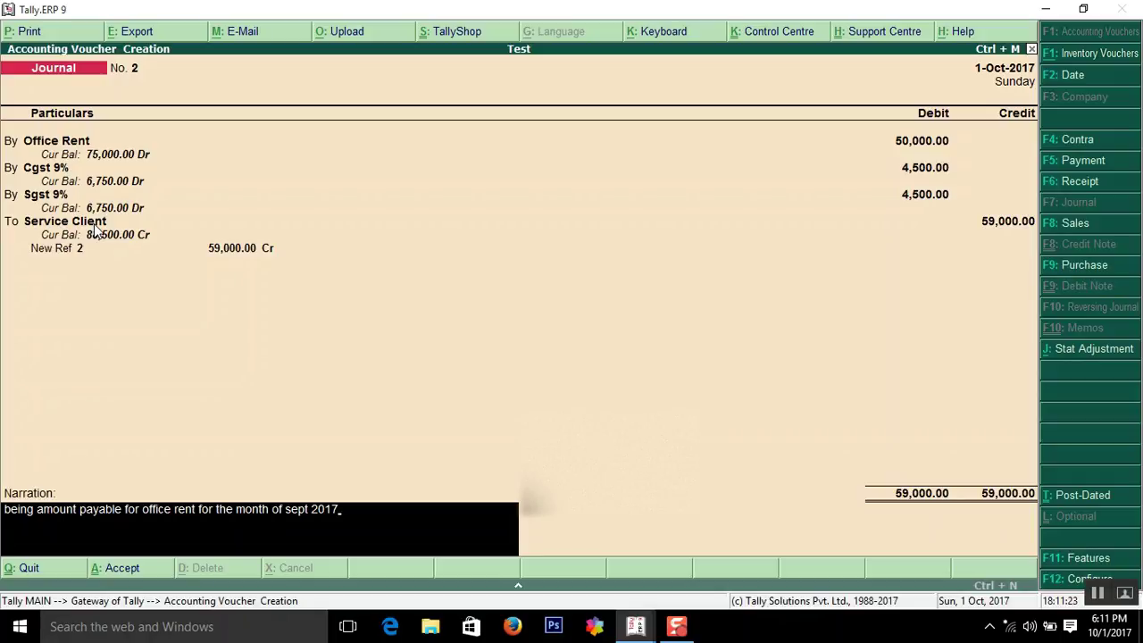
- Save Journal voucher No. 2 with its office rent narration
{"action": "key", "text": "Return"}
{"action": "key", "text": "Return"}
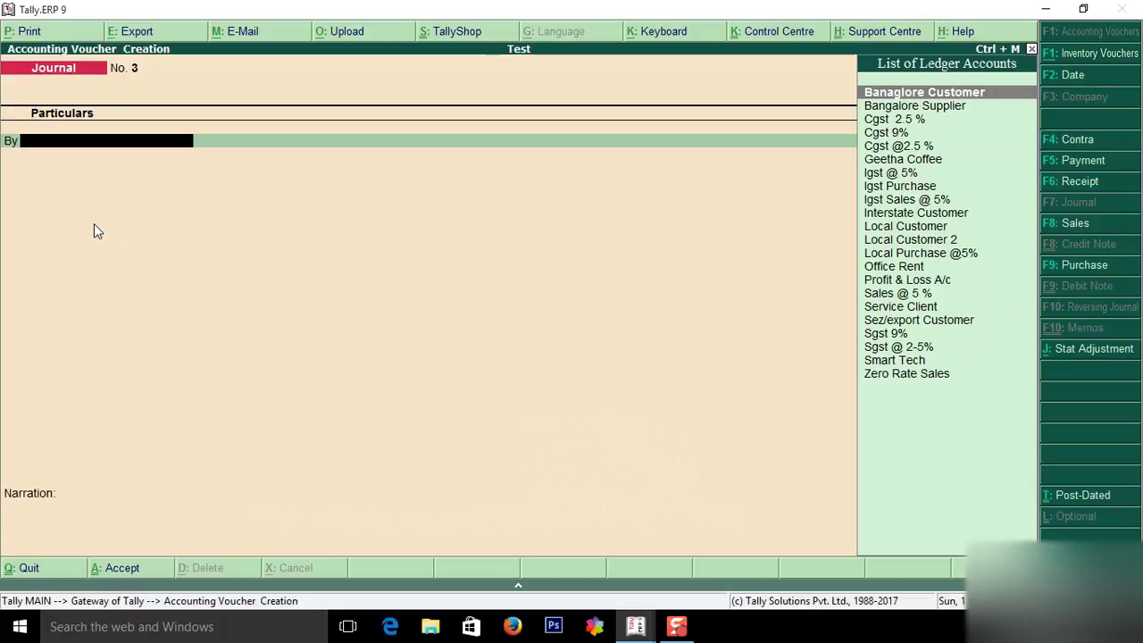
- Leave the blank journal voucher after saving and return to the Gateway of Tally
{"action": "key", "text": "Escape"}
{"action": "key", "text": "Return"}
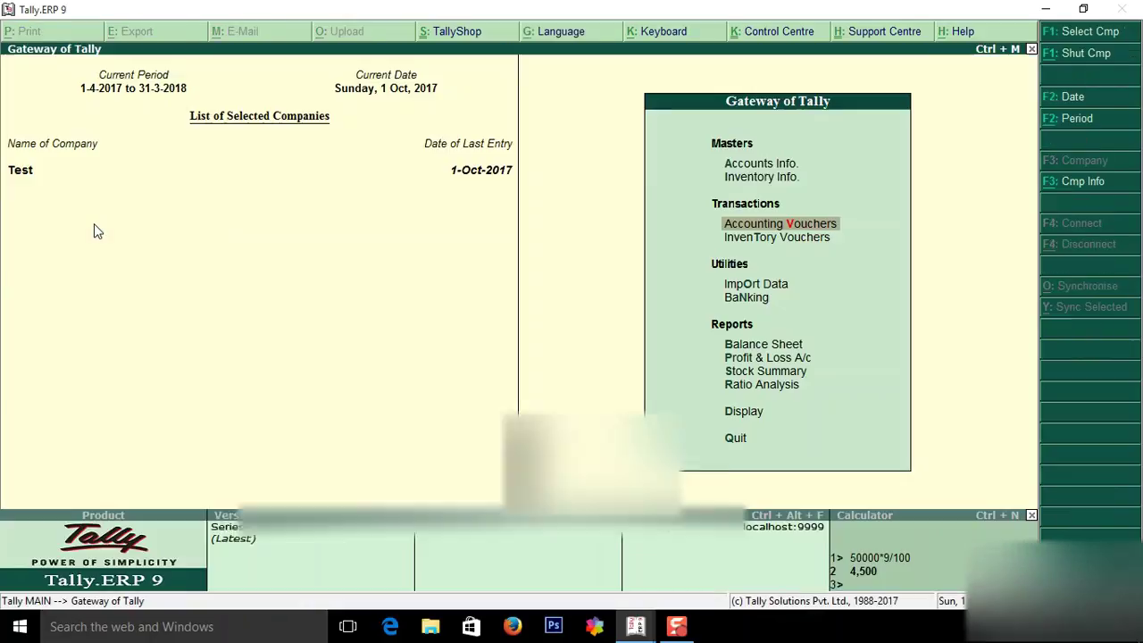
{"action": "key", "text": "Escape"}
{"action": "key", "text": "Escape"}
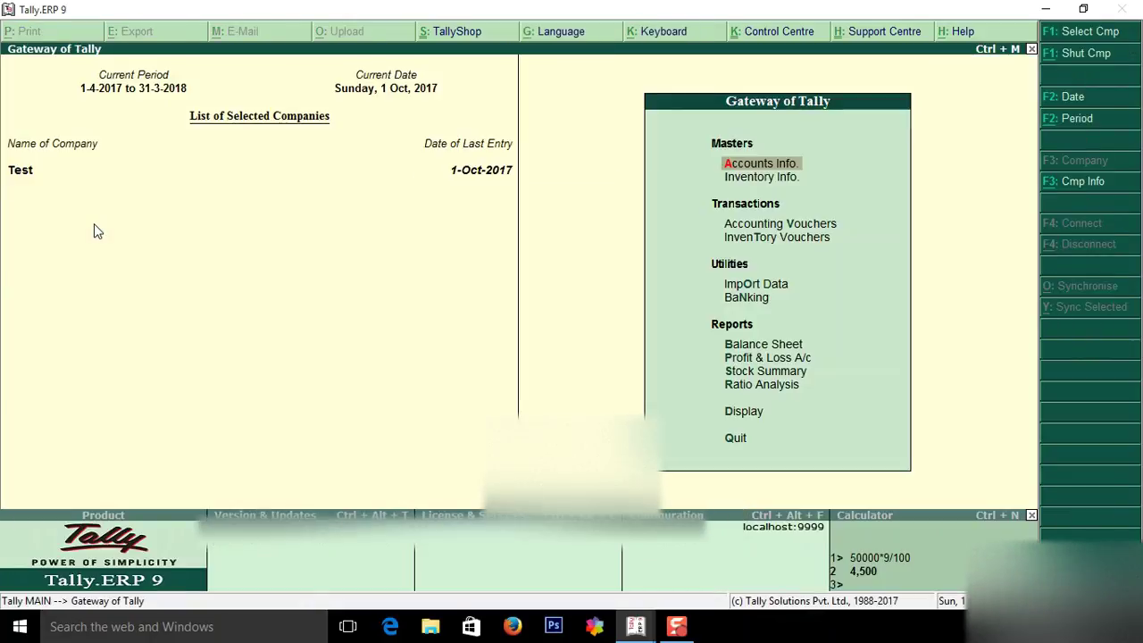
- Open the GSTR-3B report for October 2017, showing 9,000 of eligible ITC
{"action": "left_click", "coordinate": [747, 415]}
{"action": "left_click", "coordinate": [746, 413]}
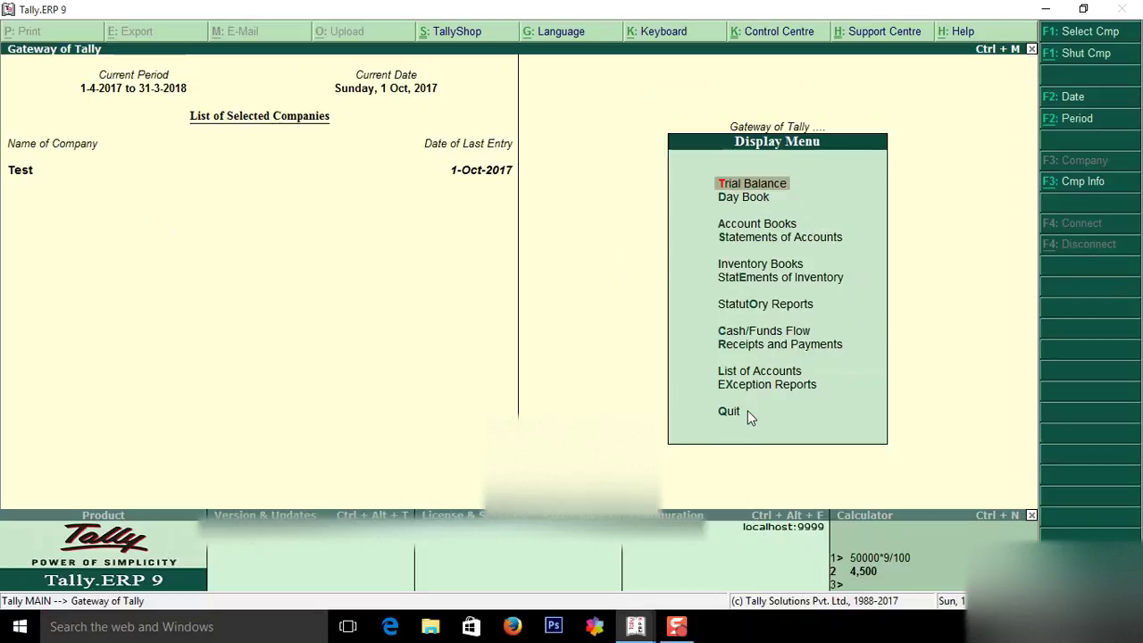
{"action": "key", "text": "Down"}
{"action": "key", "text": "Down"}
{"action": "key", "text": "Down"}
{"action": "key", "text": "Down"}
{"action": "key", "text": "Down"}
{"action": "key", "text": "Down"}
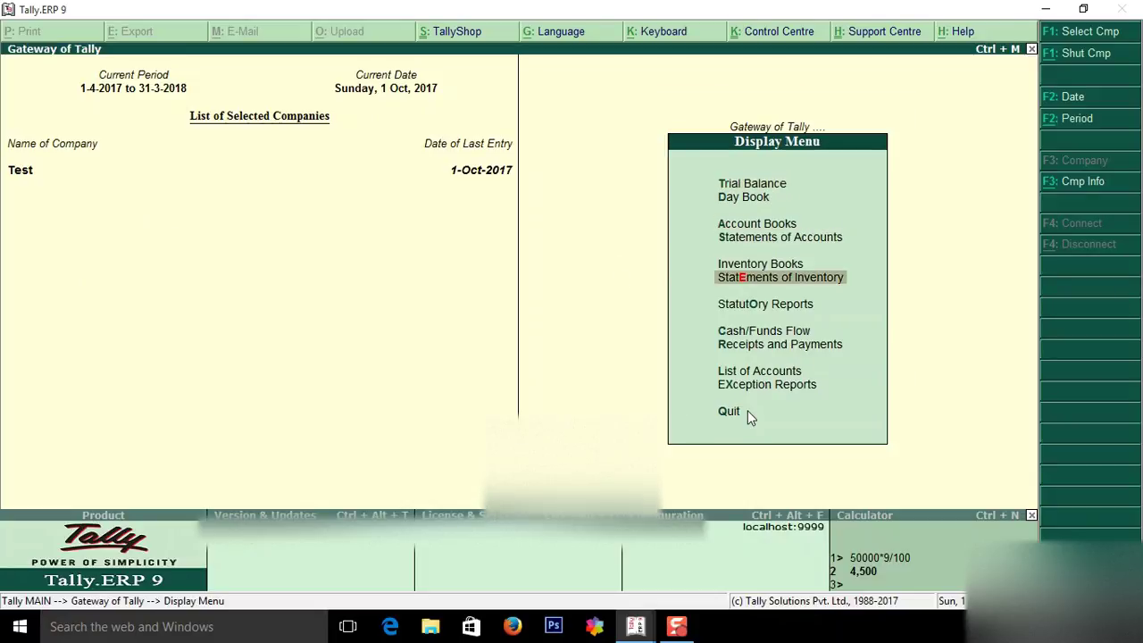
{"action": "key", "text": "Return"}
{"action": "key", "text": "Return"}
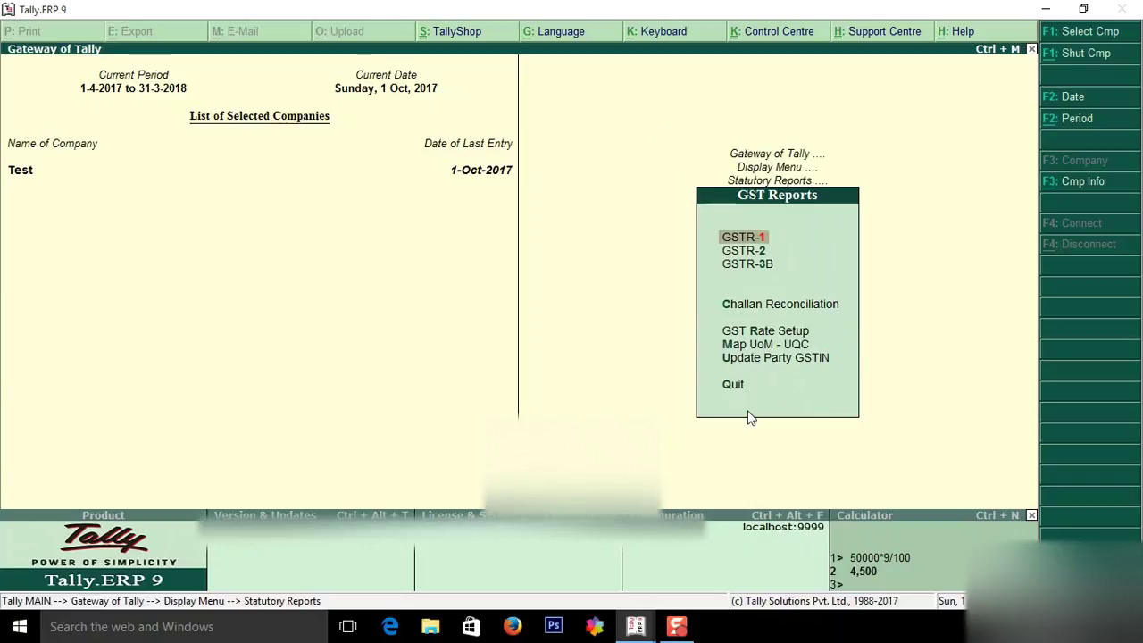
{"action": "key", "text": "Down"}
{"action": "key", "text": "Down"}
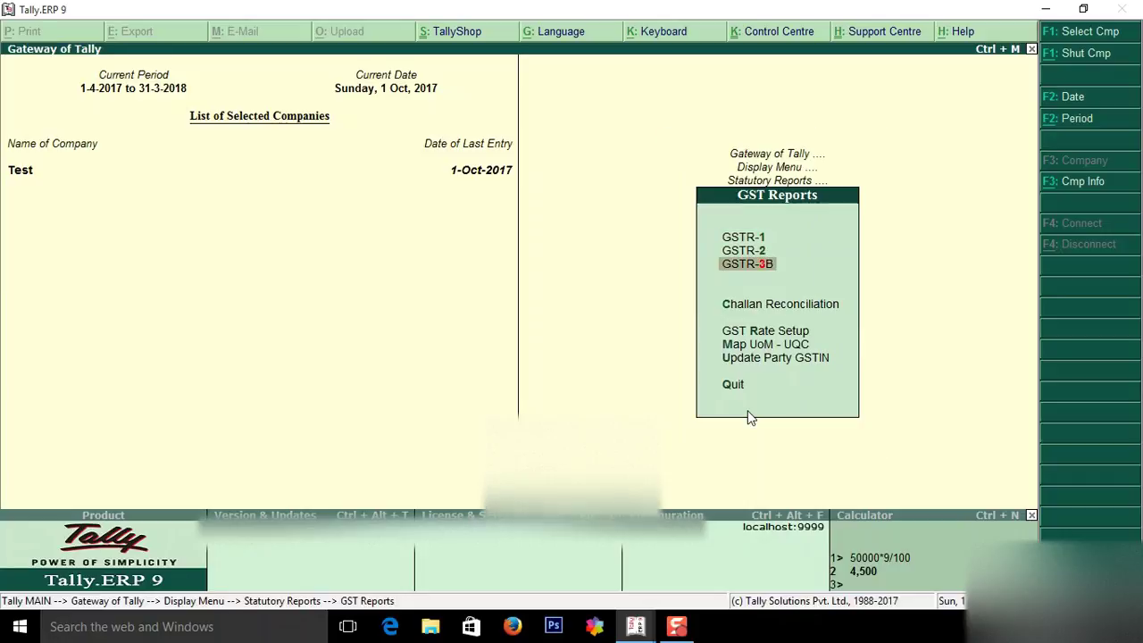
{"action": "key", "text": "Return"}
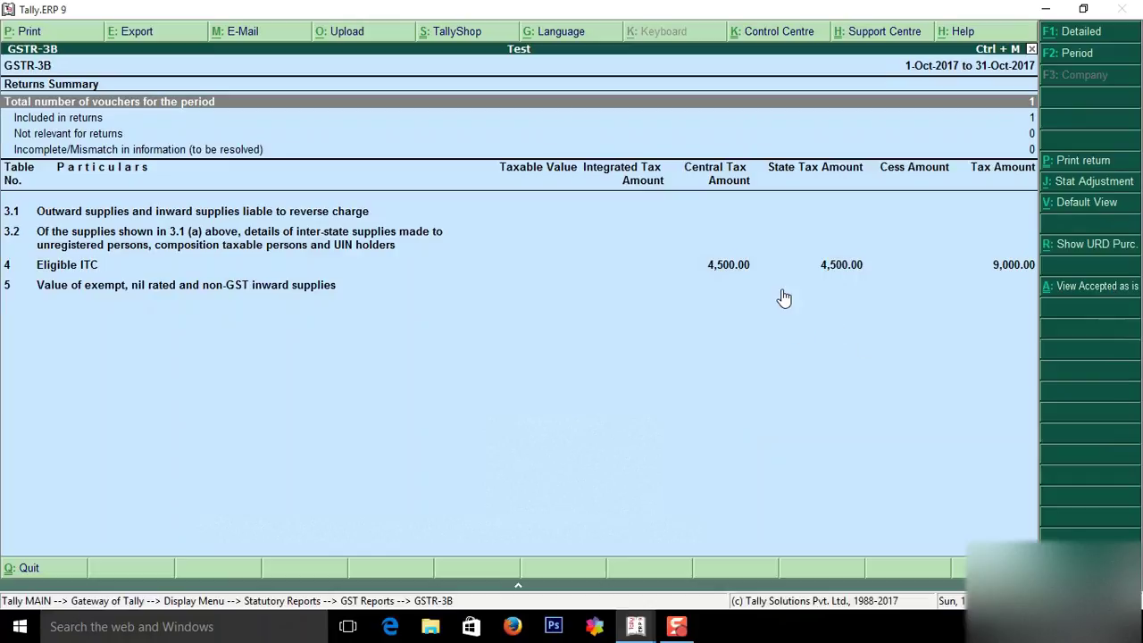
{"action": "left_click", "coordinate": [828, 269]}
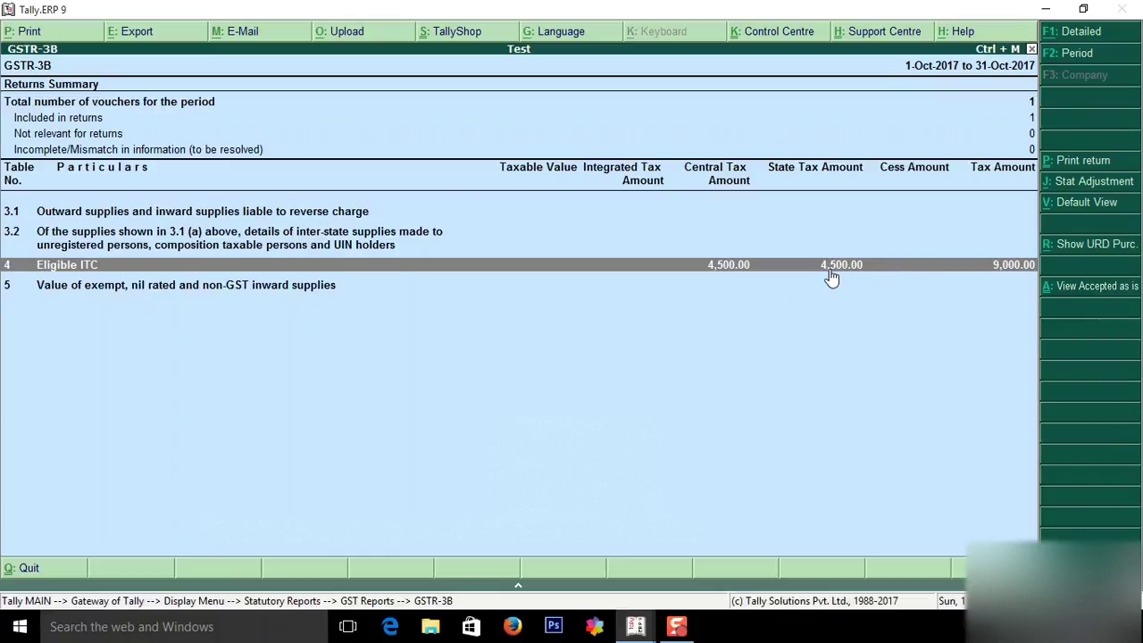